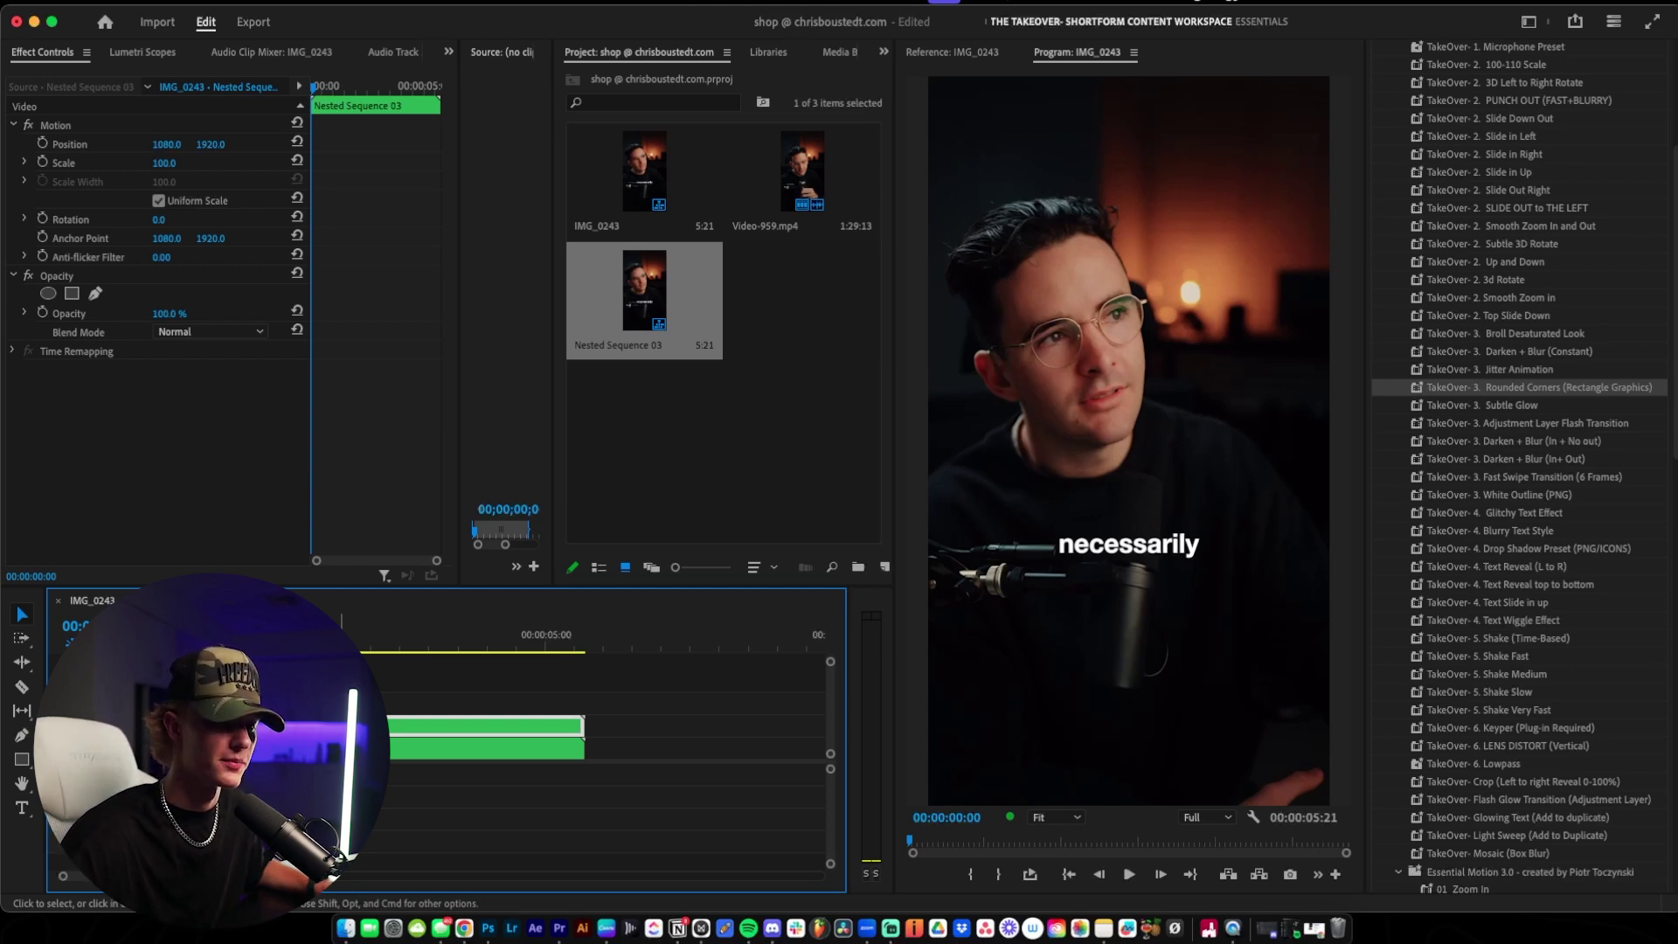
Step: Apply the TakeOver- 6. Keyper (Plug-in Required) preset to the upper nested clip and move that clip up one track
left_click_drag(1519, 735, 525, 727)
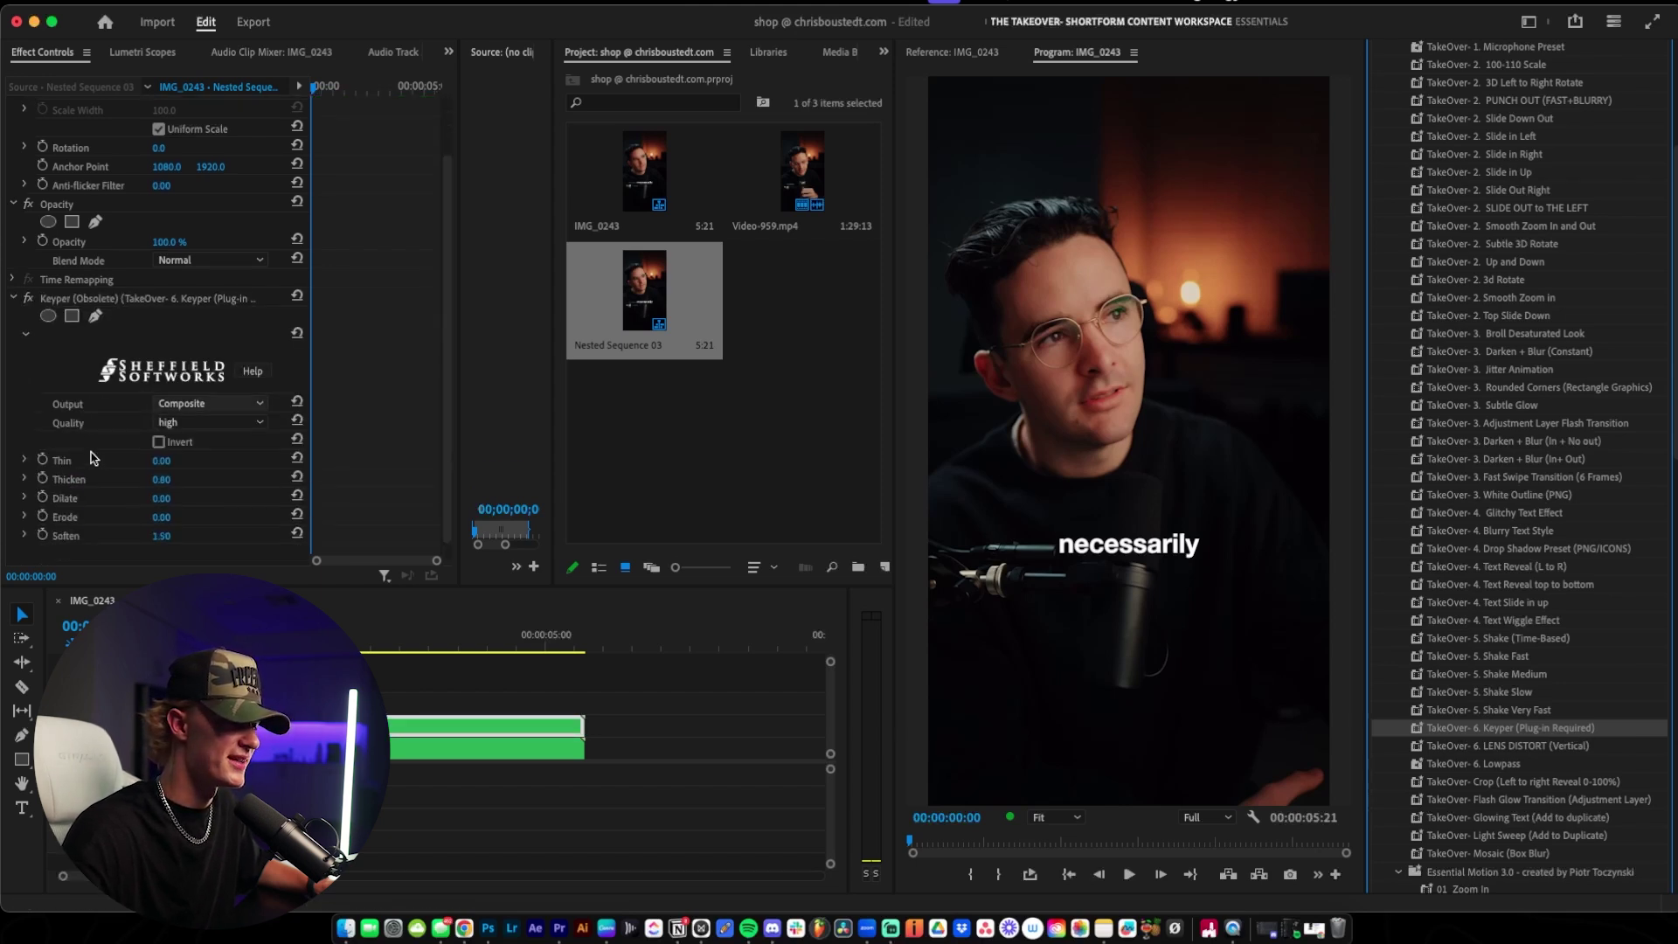
scroll(91, 453, "down", 3)
left_click(378, 750)
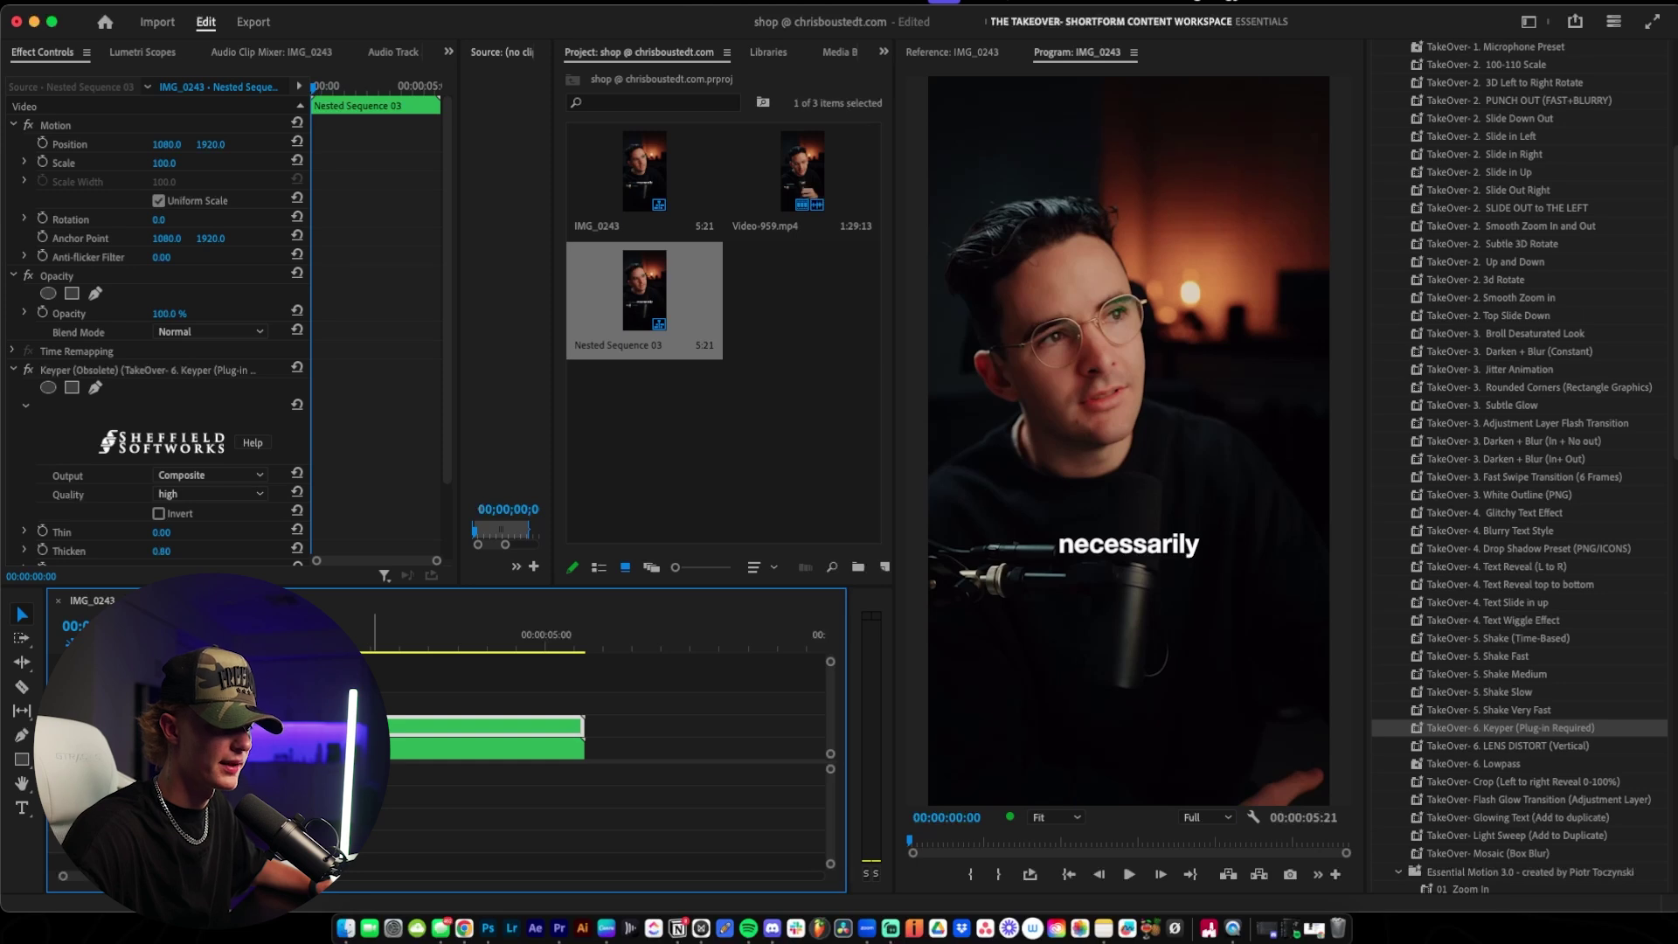
left_click_drag(375, 726, 375, 705)
left_click(363, 726)
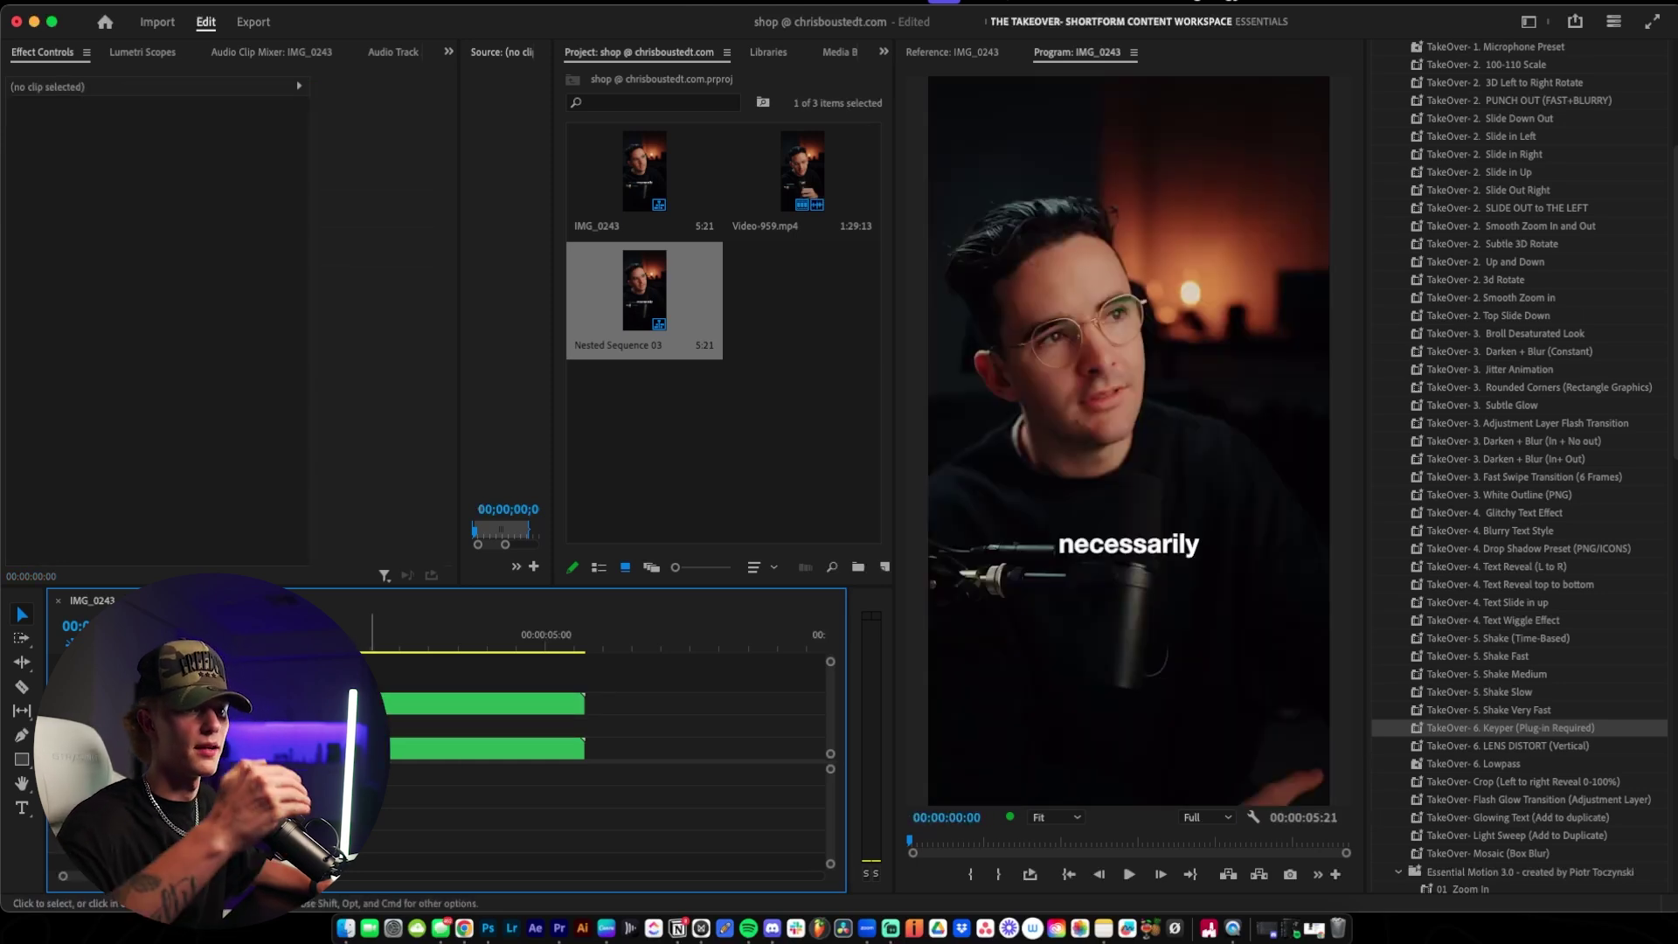
Step: Add a text layer reading "TEXT" over the top of the man's head in the video frame
left_click(22, 808)
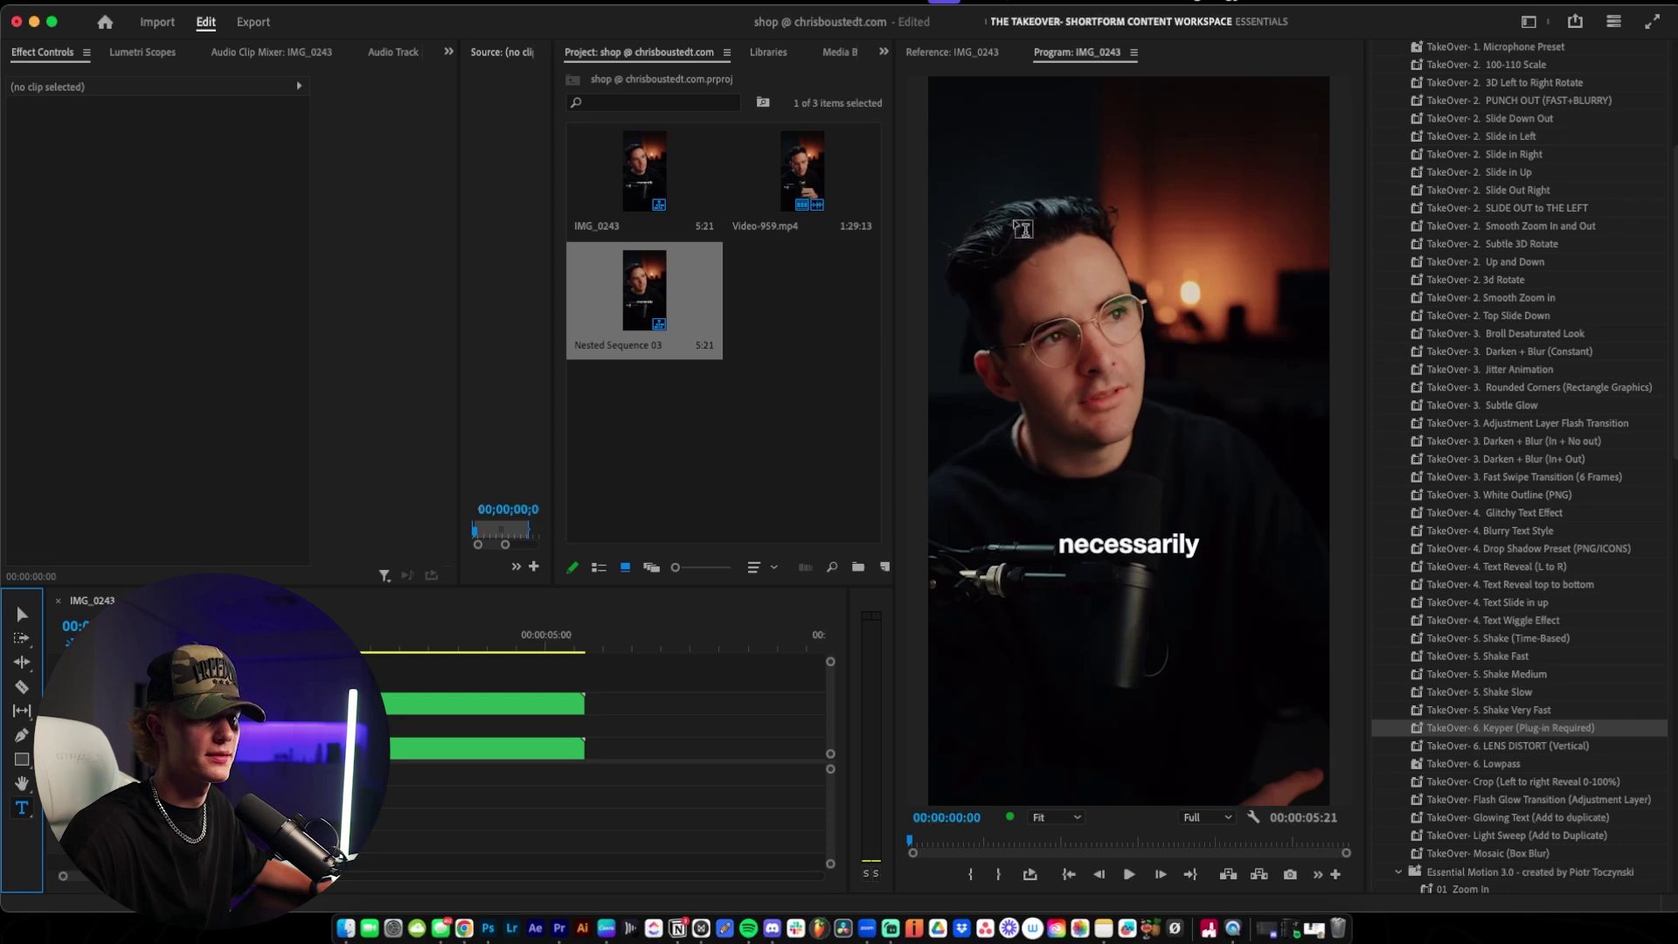
left_click(1015, 218)
type("TEXT")
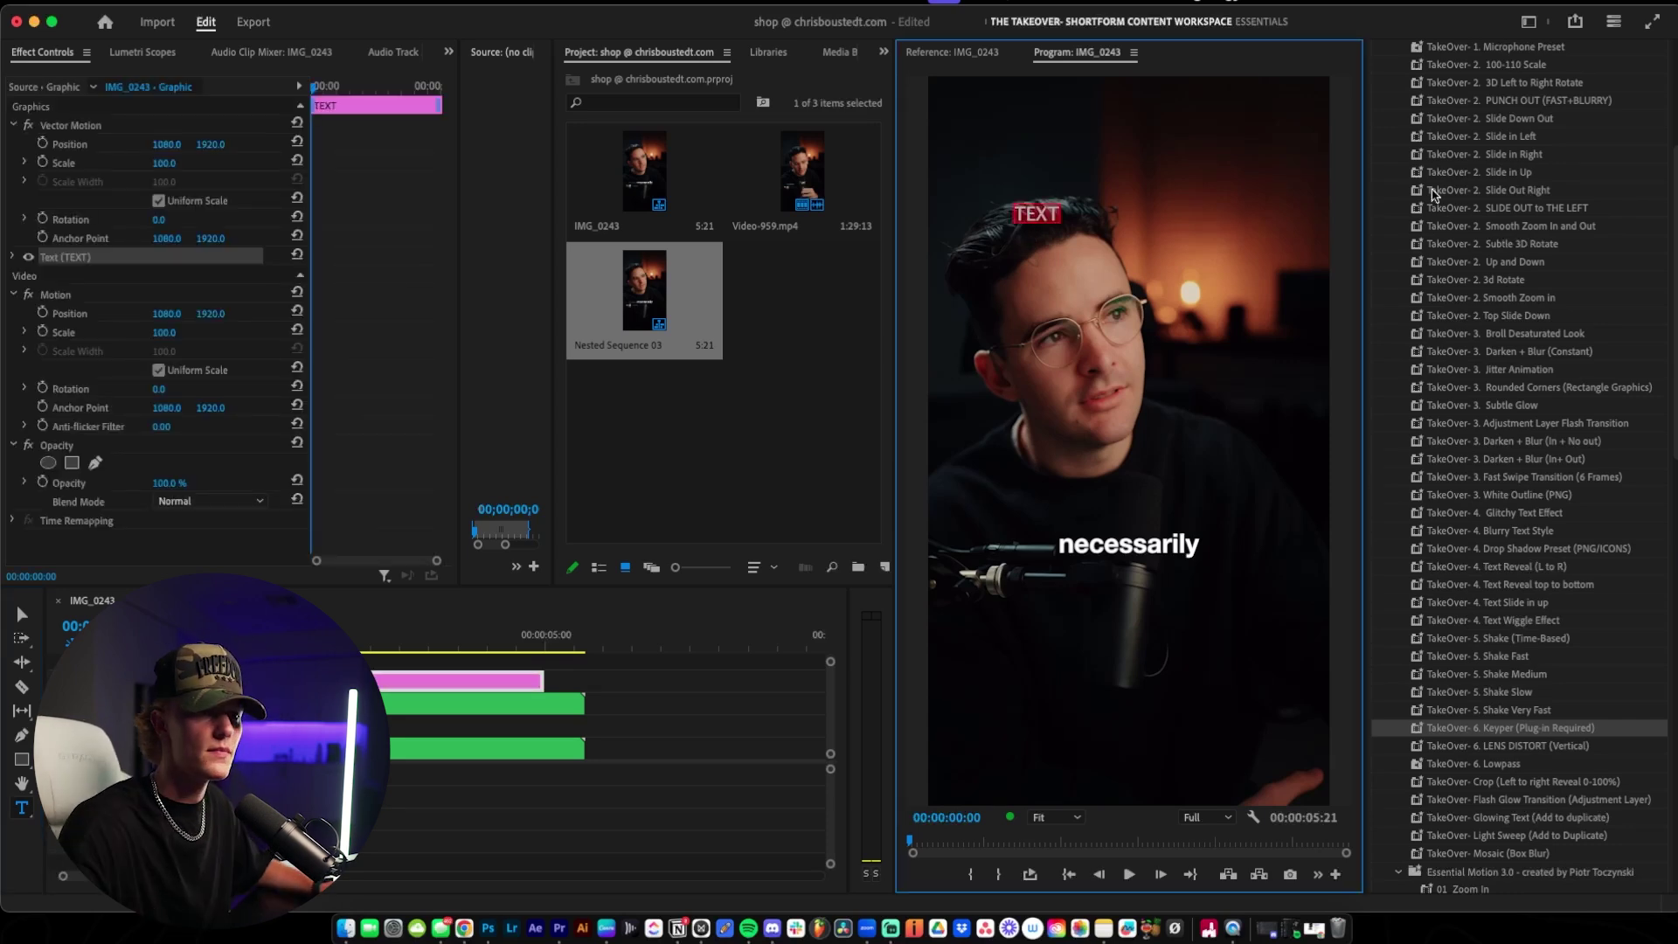
Step: Open the Essential Graphics settings for the title and centre it horizontally in the frame
scroll(1677, 162, "up", 10)
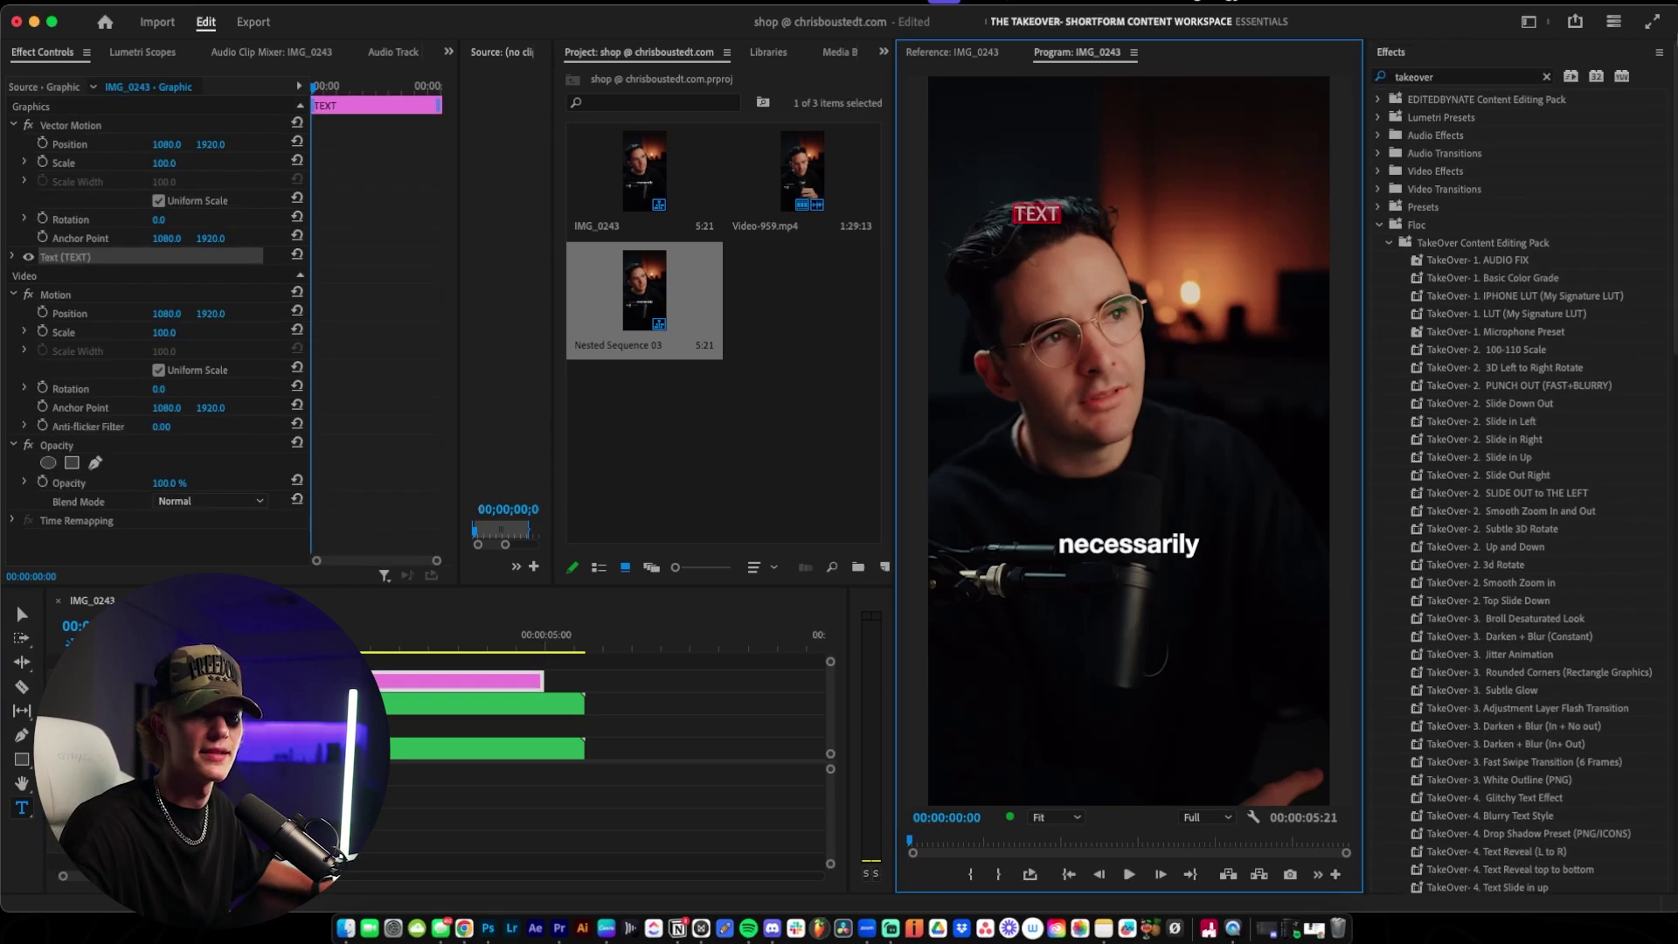
left_click(1412, 52)
left_click(1440, 138)
left_click(1438, 132)
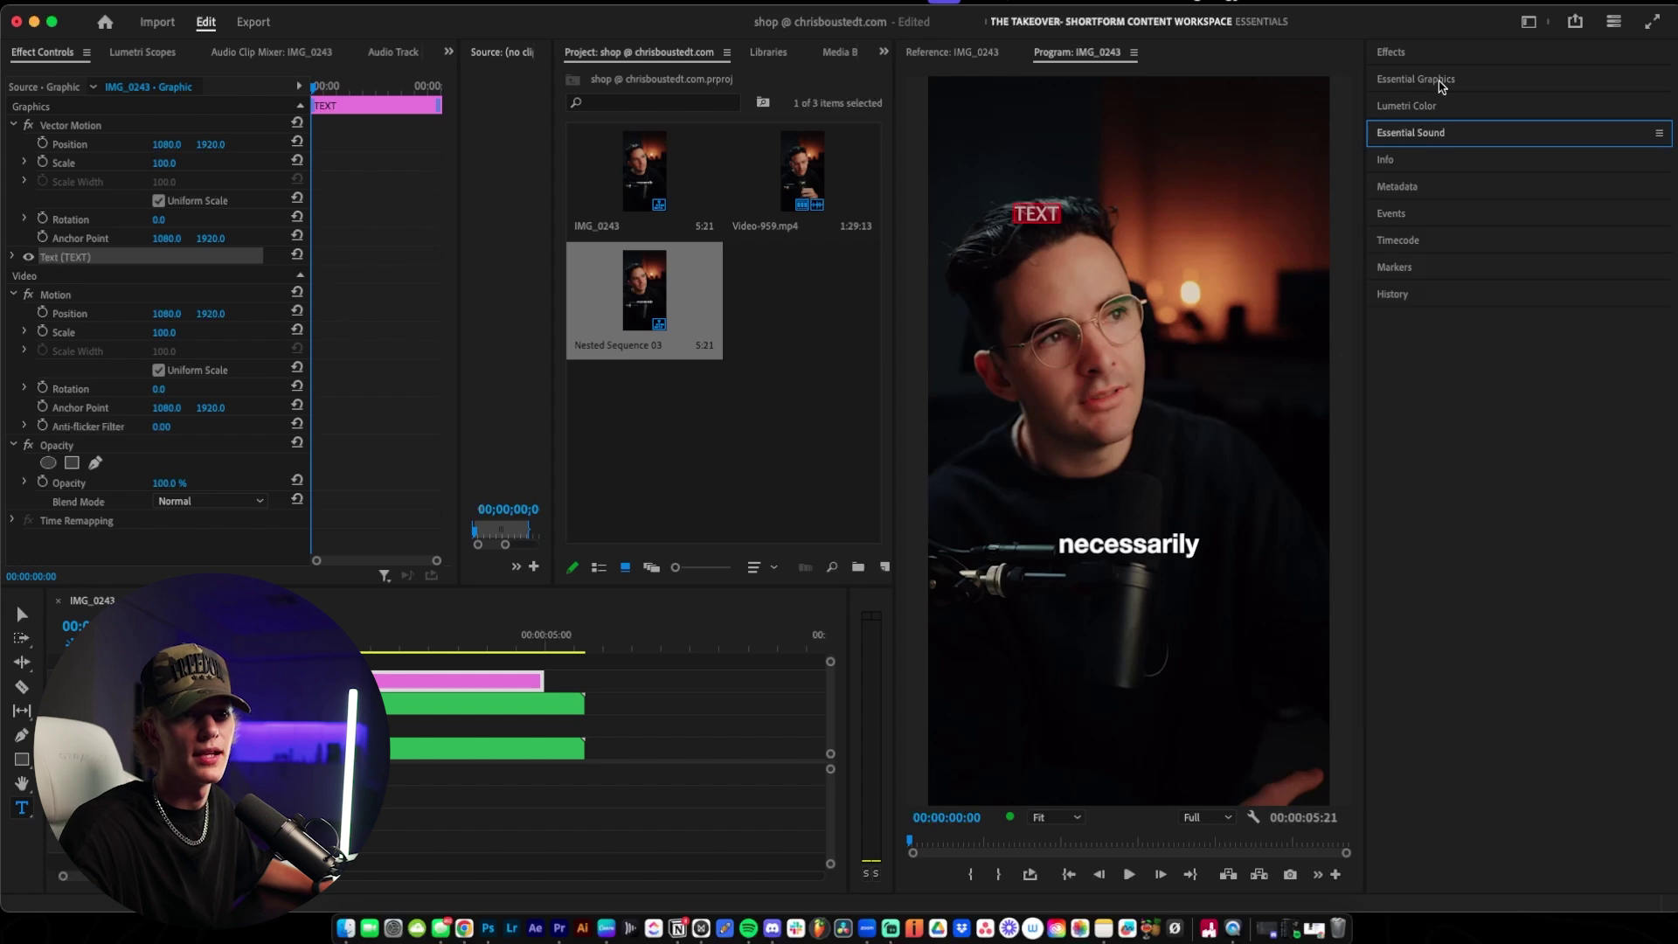
left_click(1442, 79)
left_click(1412, 584)
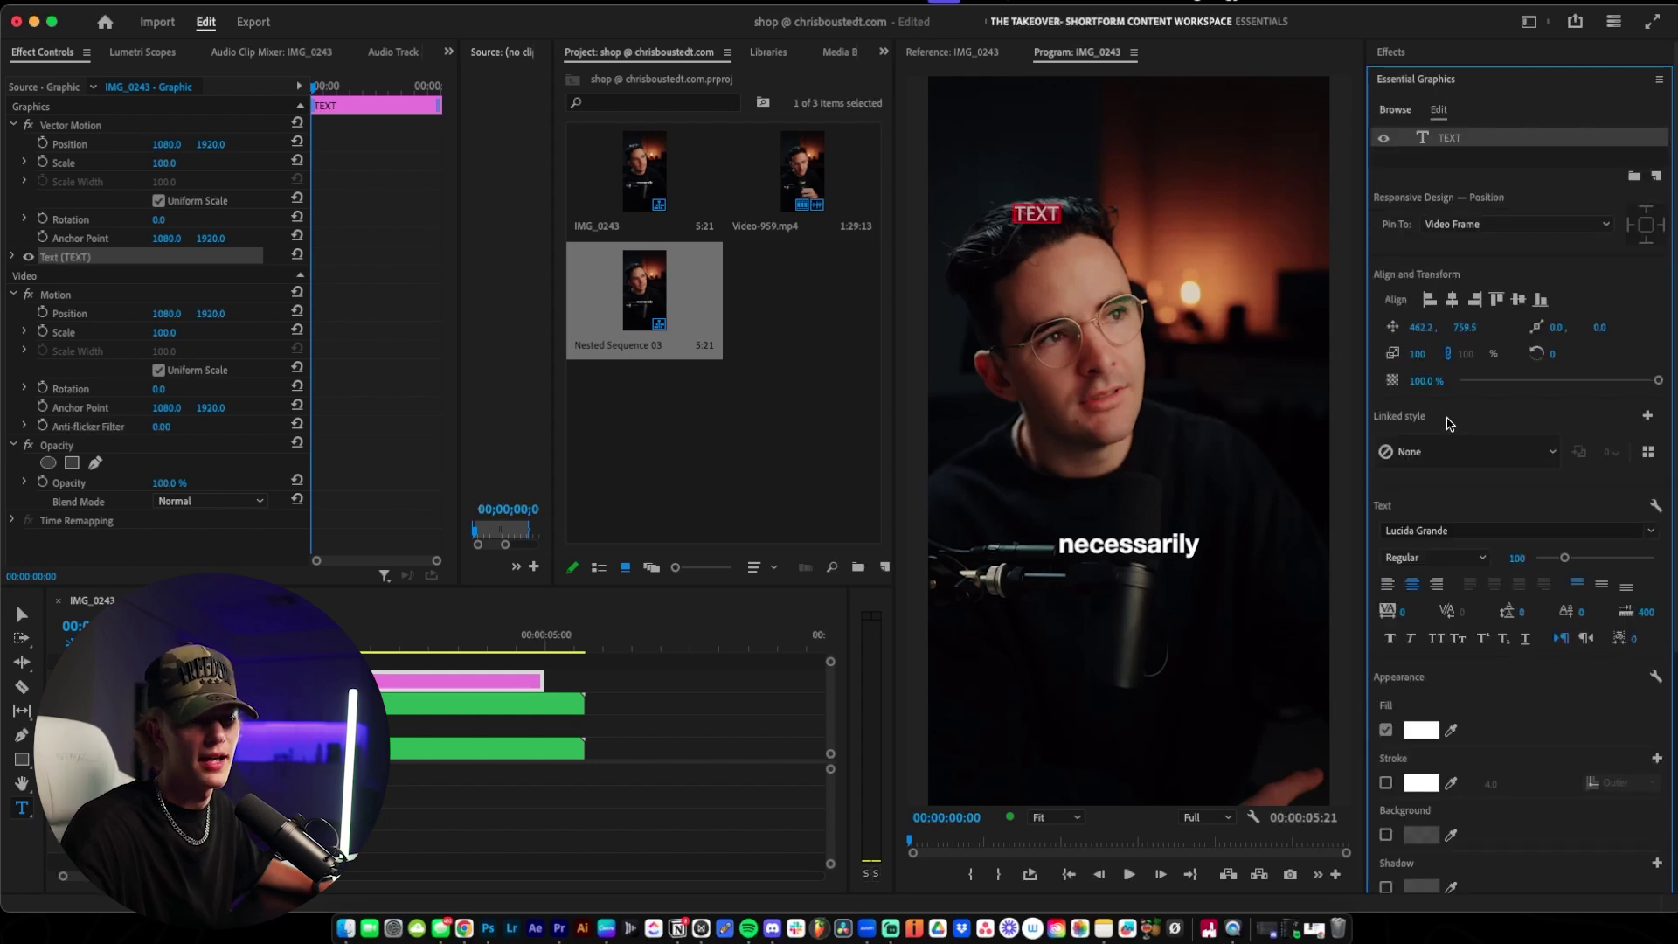
left_click(1452, 300)
Step: Set the title's font to Akira Expanded and enlarge it to size 368
left_click(1488, 529)
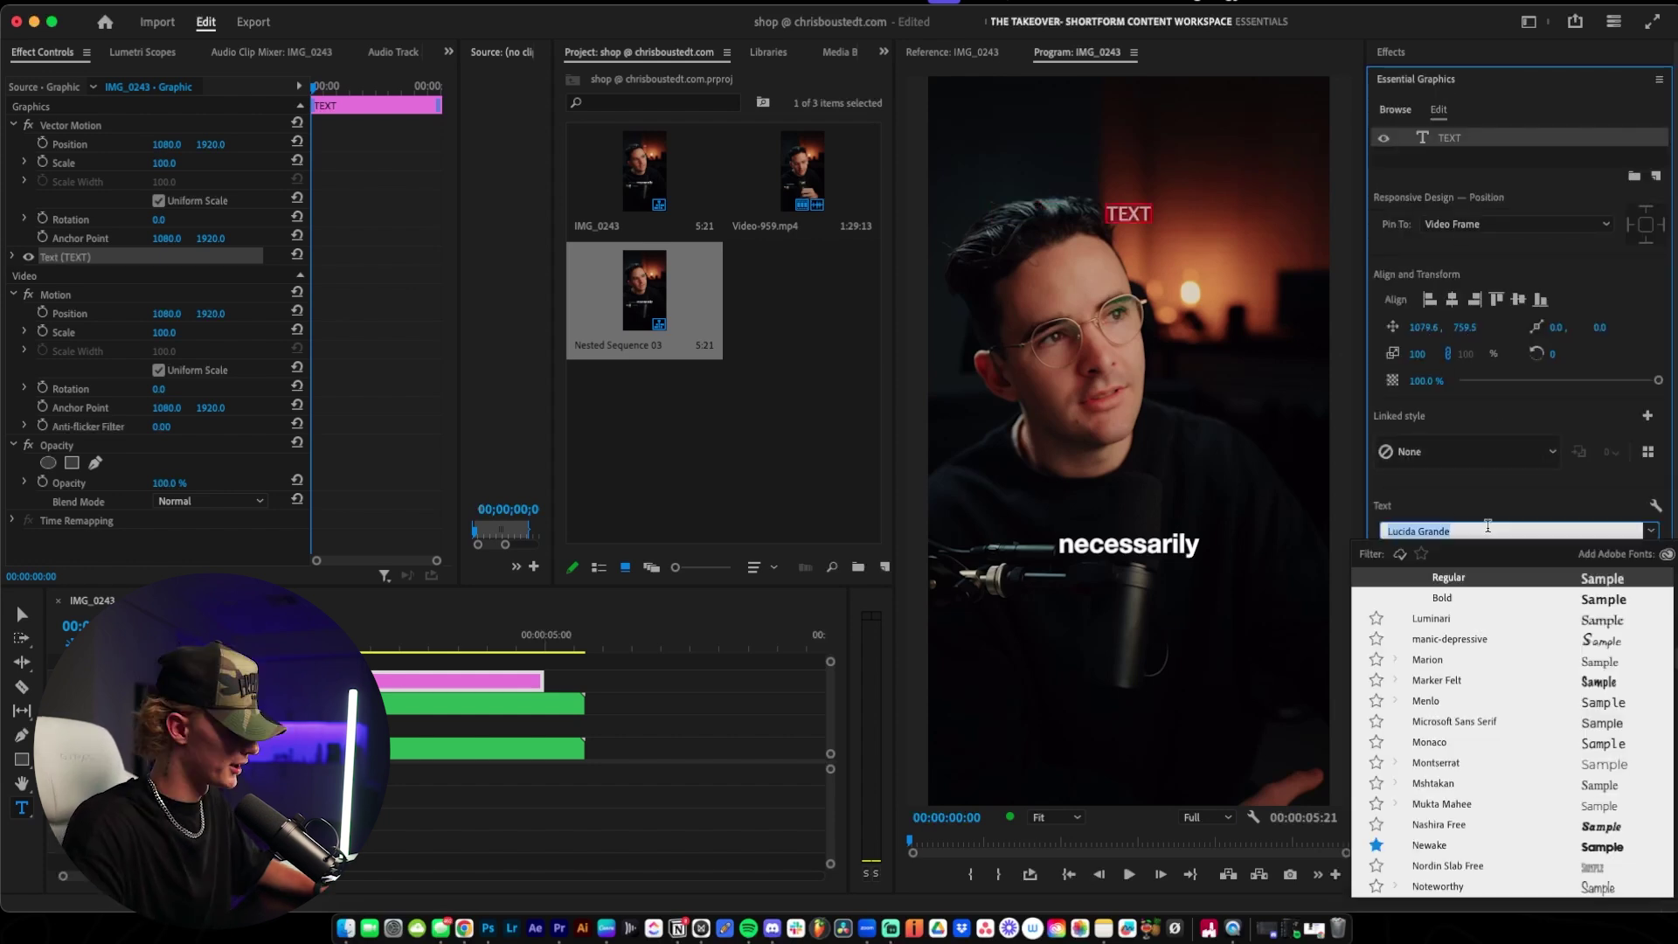
type("akira")
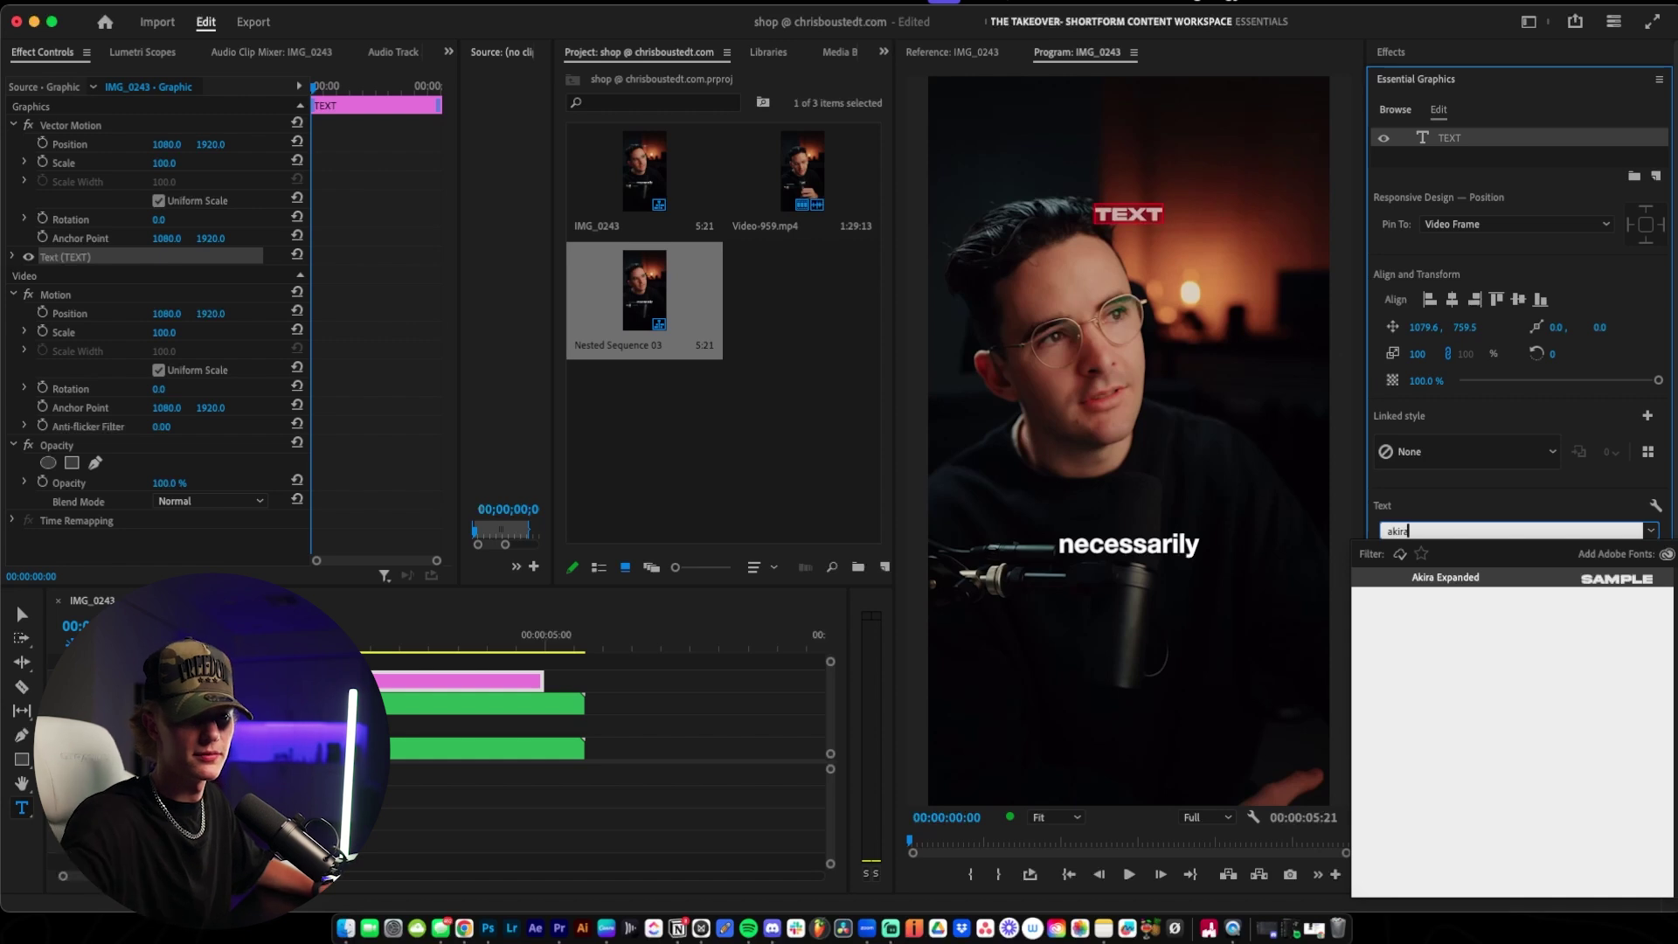
left_click(1476, 577)
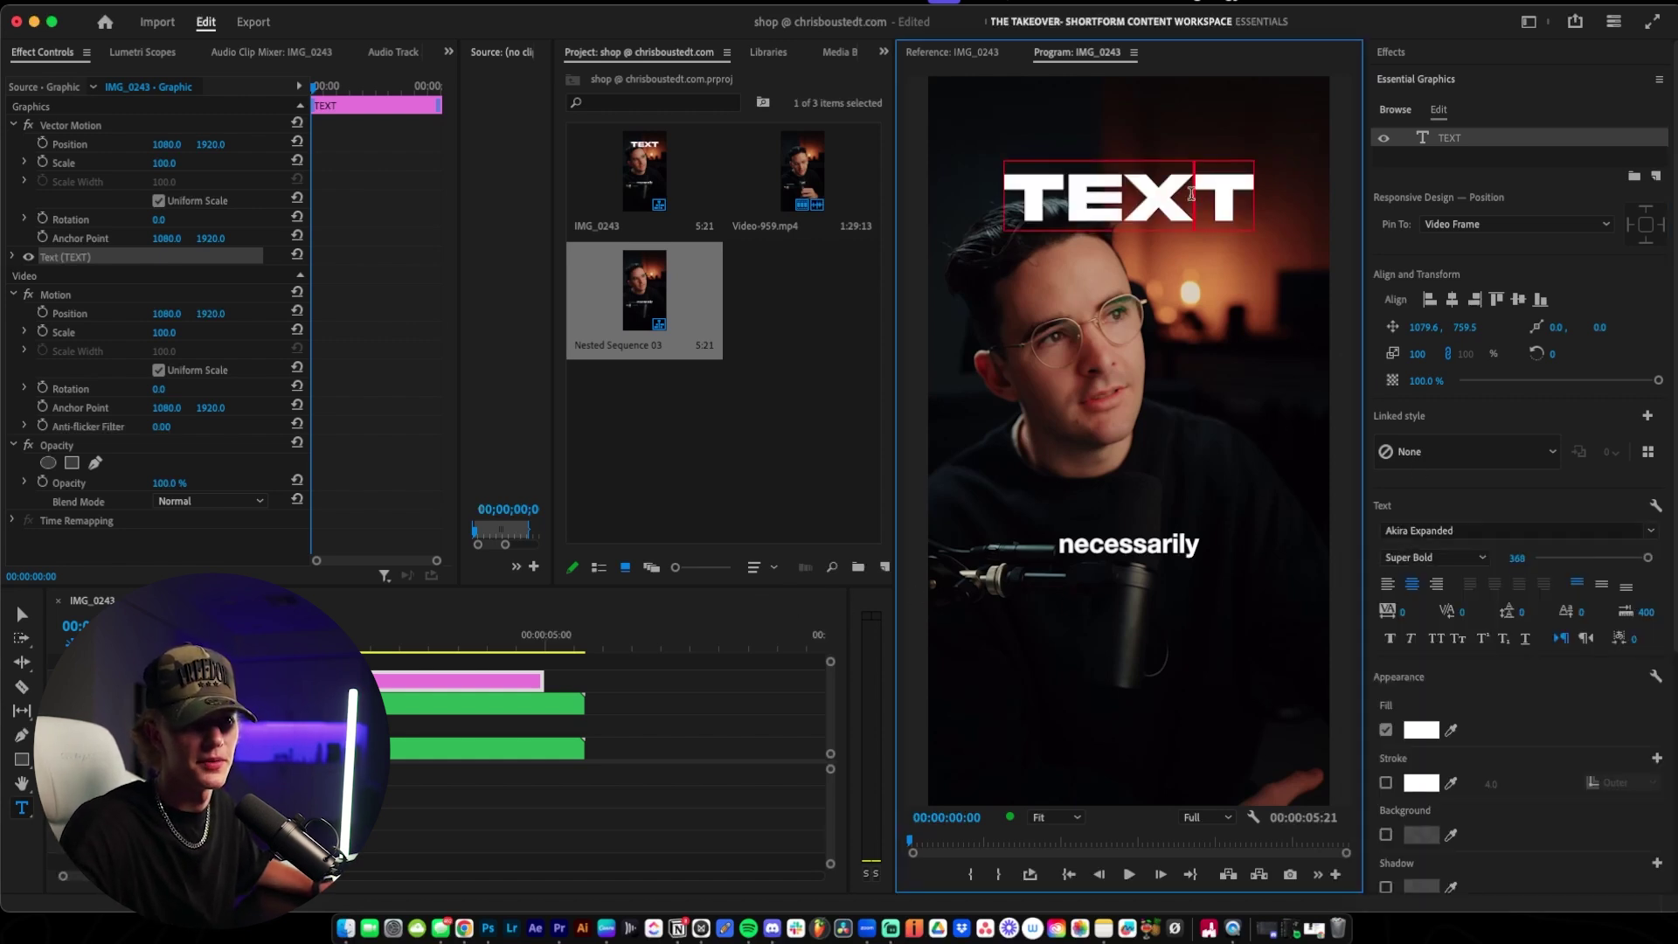
Step: Change the fill colour of the whole title to golden yellow, FFD700
key("super+a")
left_click(1421, 730)
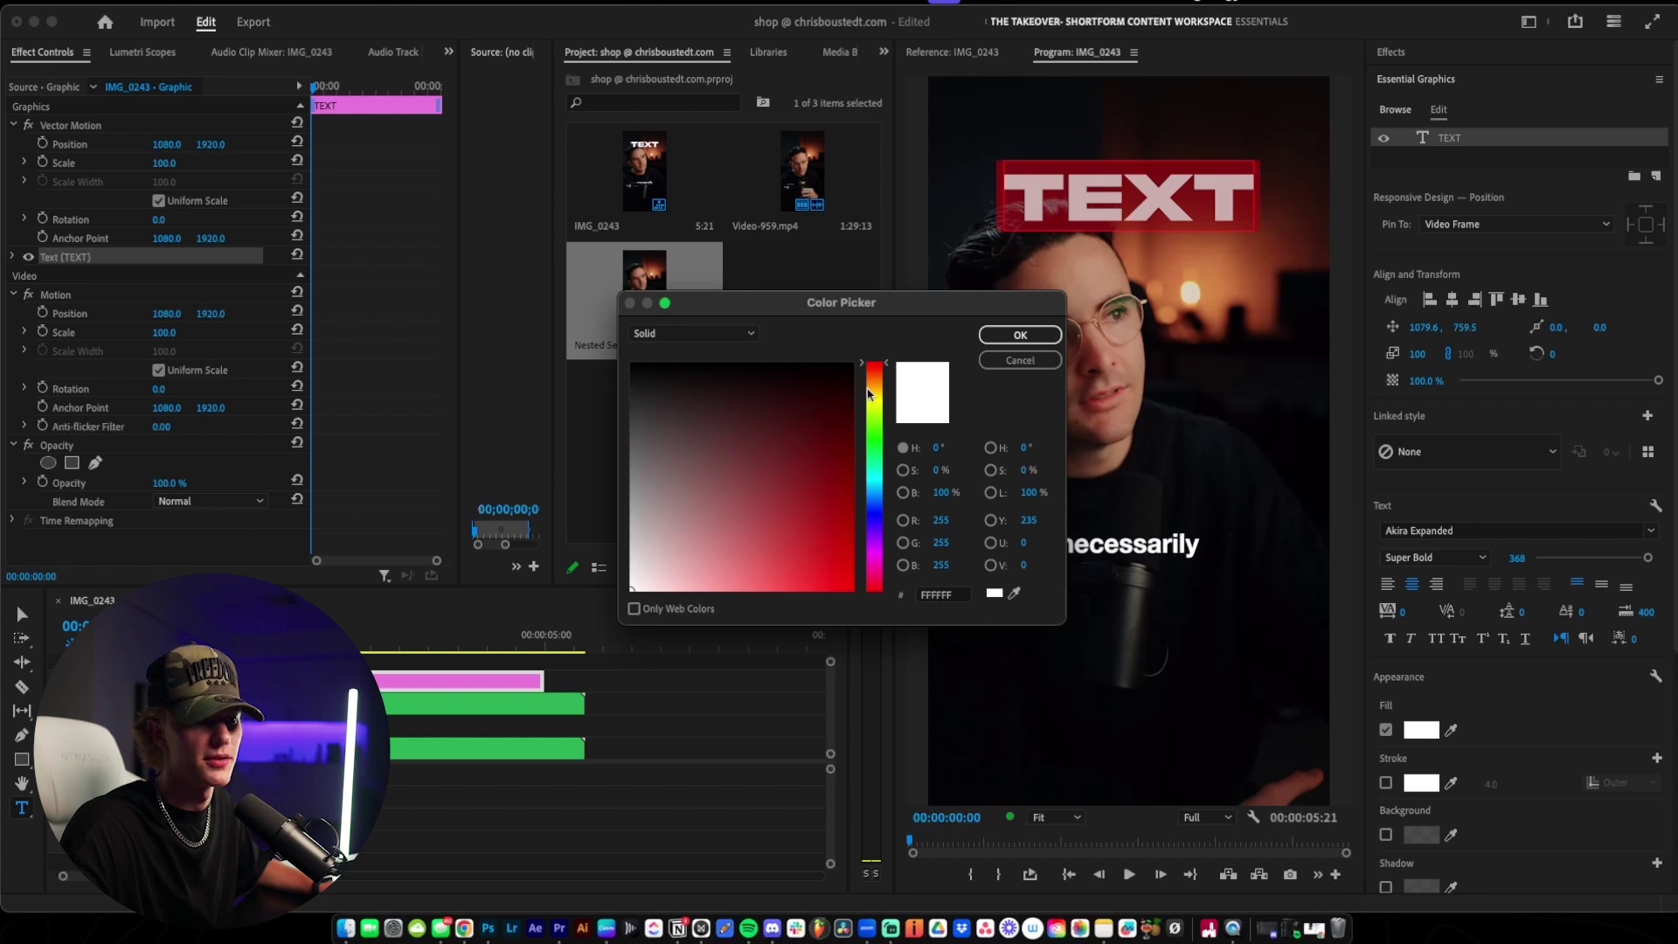
left_click(871, 404)
mouse_move(828, 487)
left_mouse_down()
mouse_move(853, 364)
mouse_move(868, 399)
left_mouse_up()
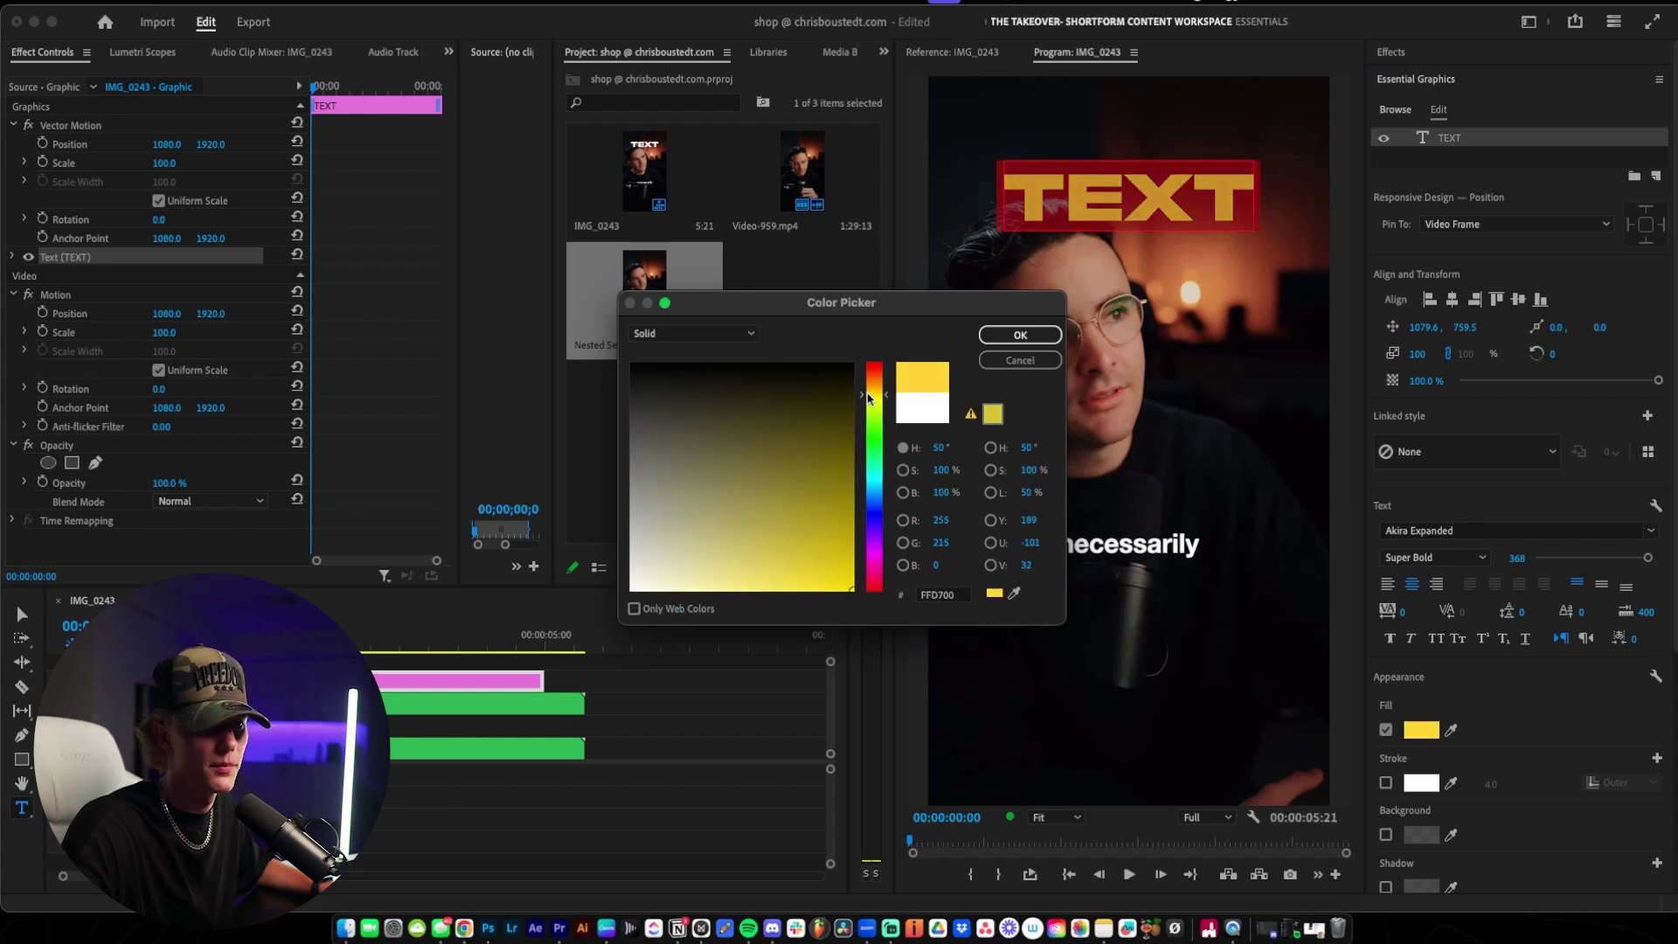
left_click(1020, 335)
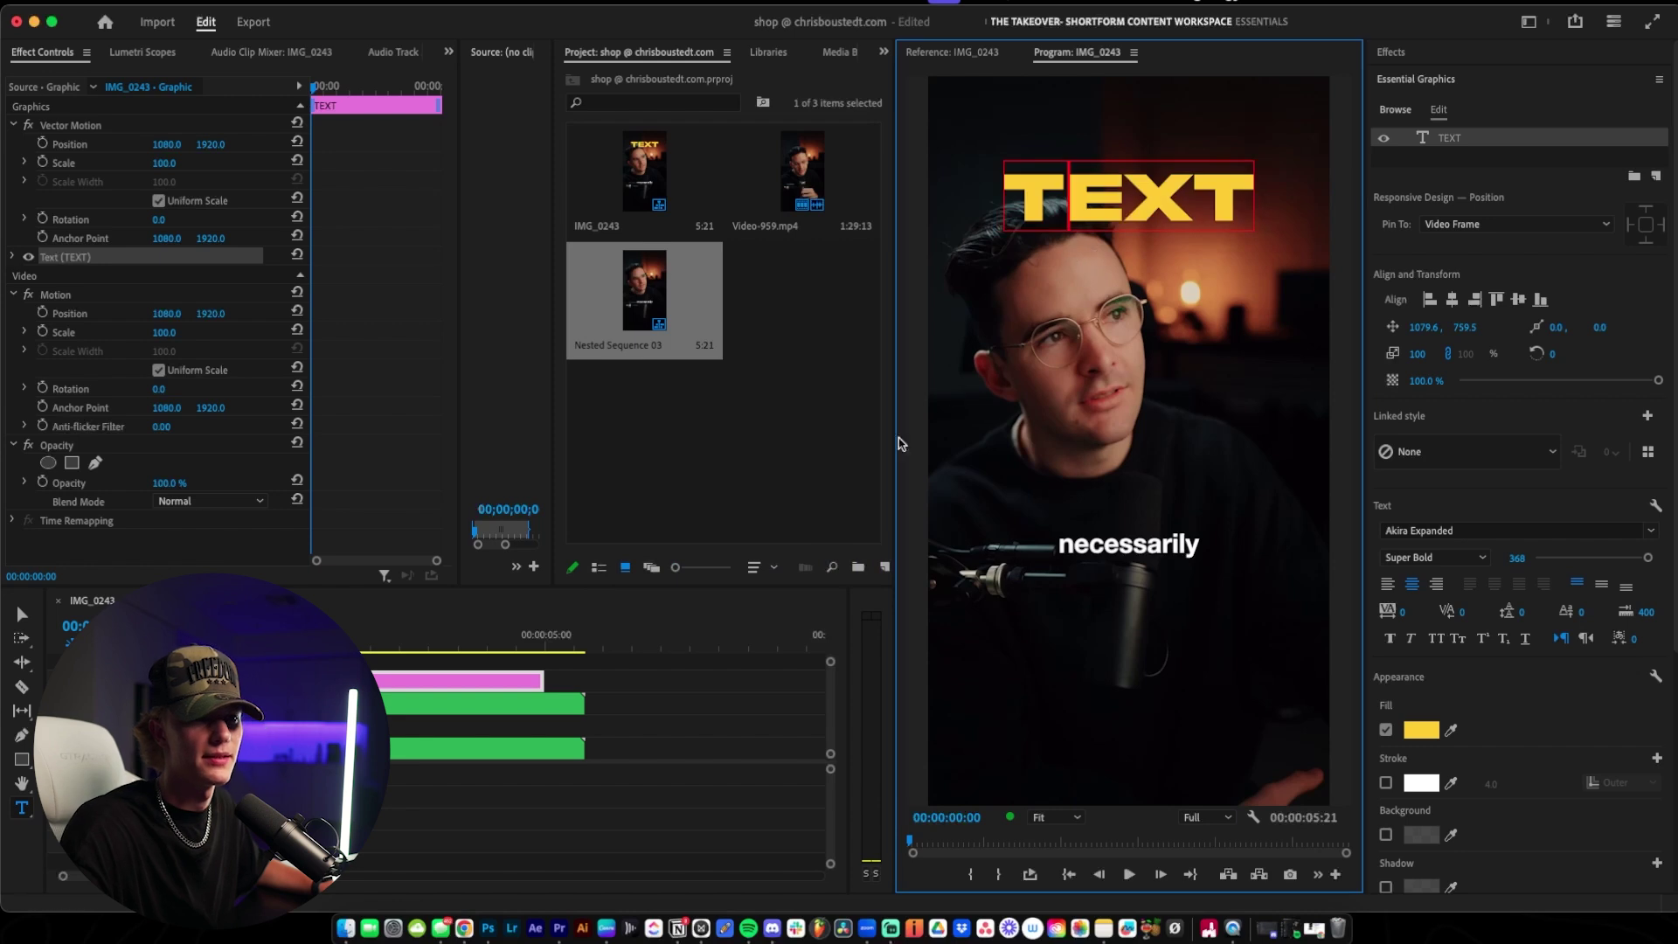
Step: Extend the title clip to the end of the footage and place it on the track between the two nested clips
left_click_drag(543, 681, 609, 691)
left_click(543, 690)
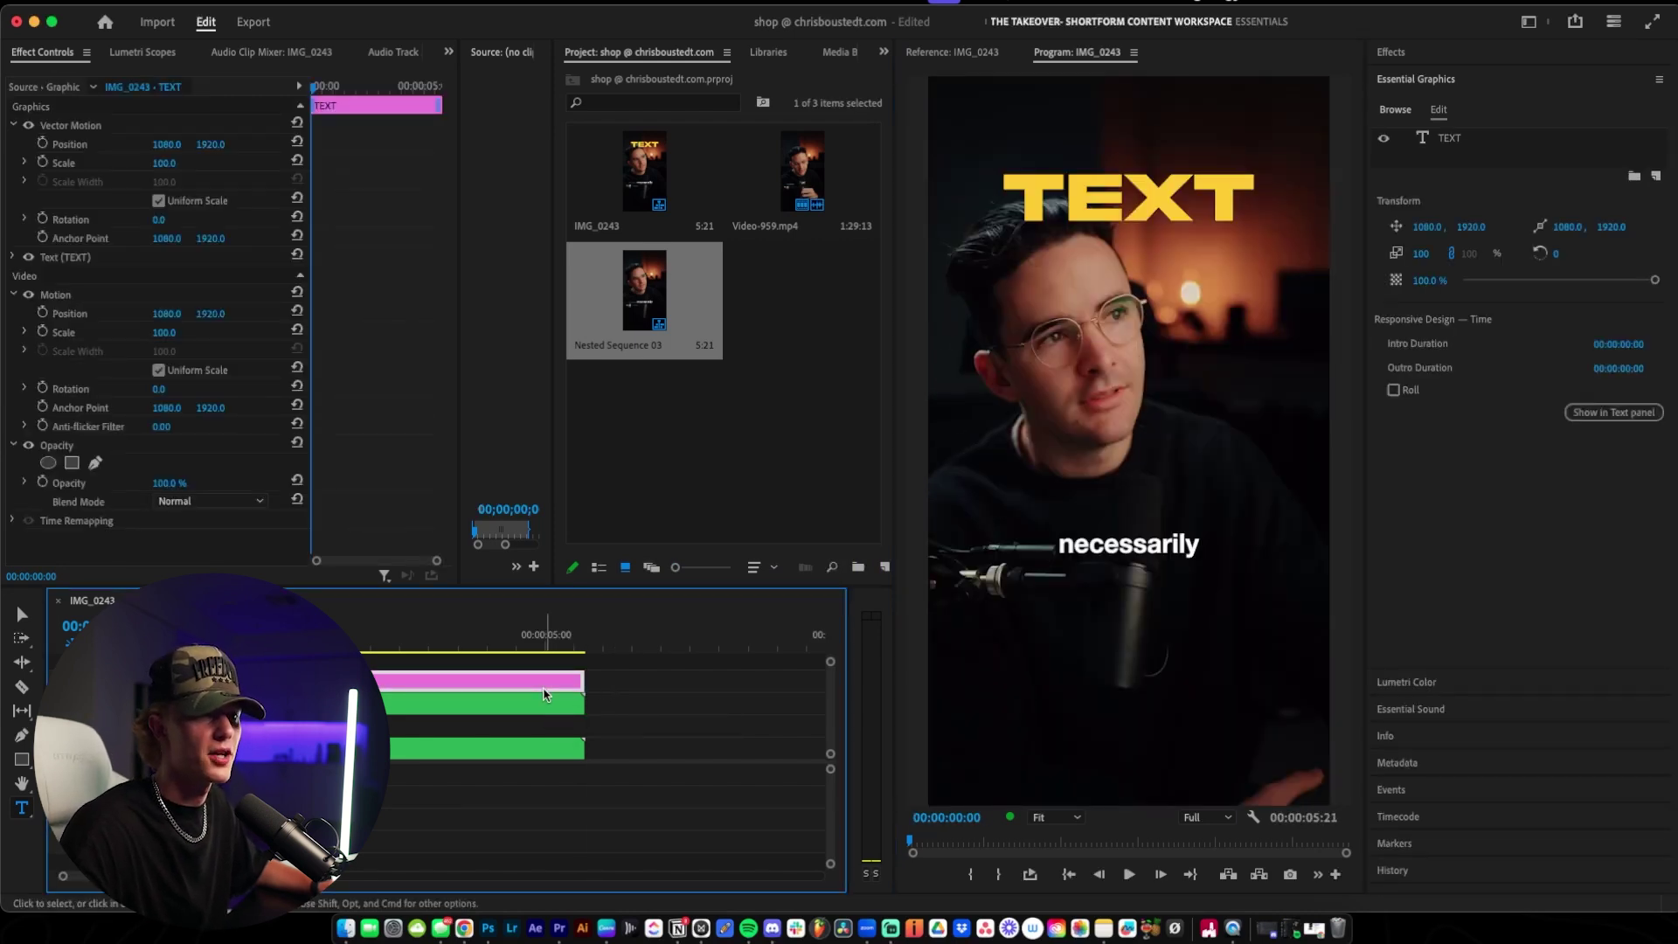
left_click_drag(452, 690, 450, 730)
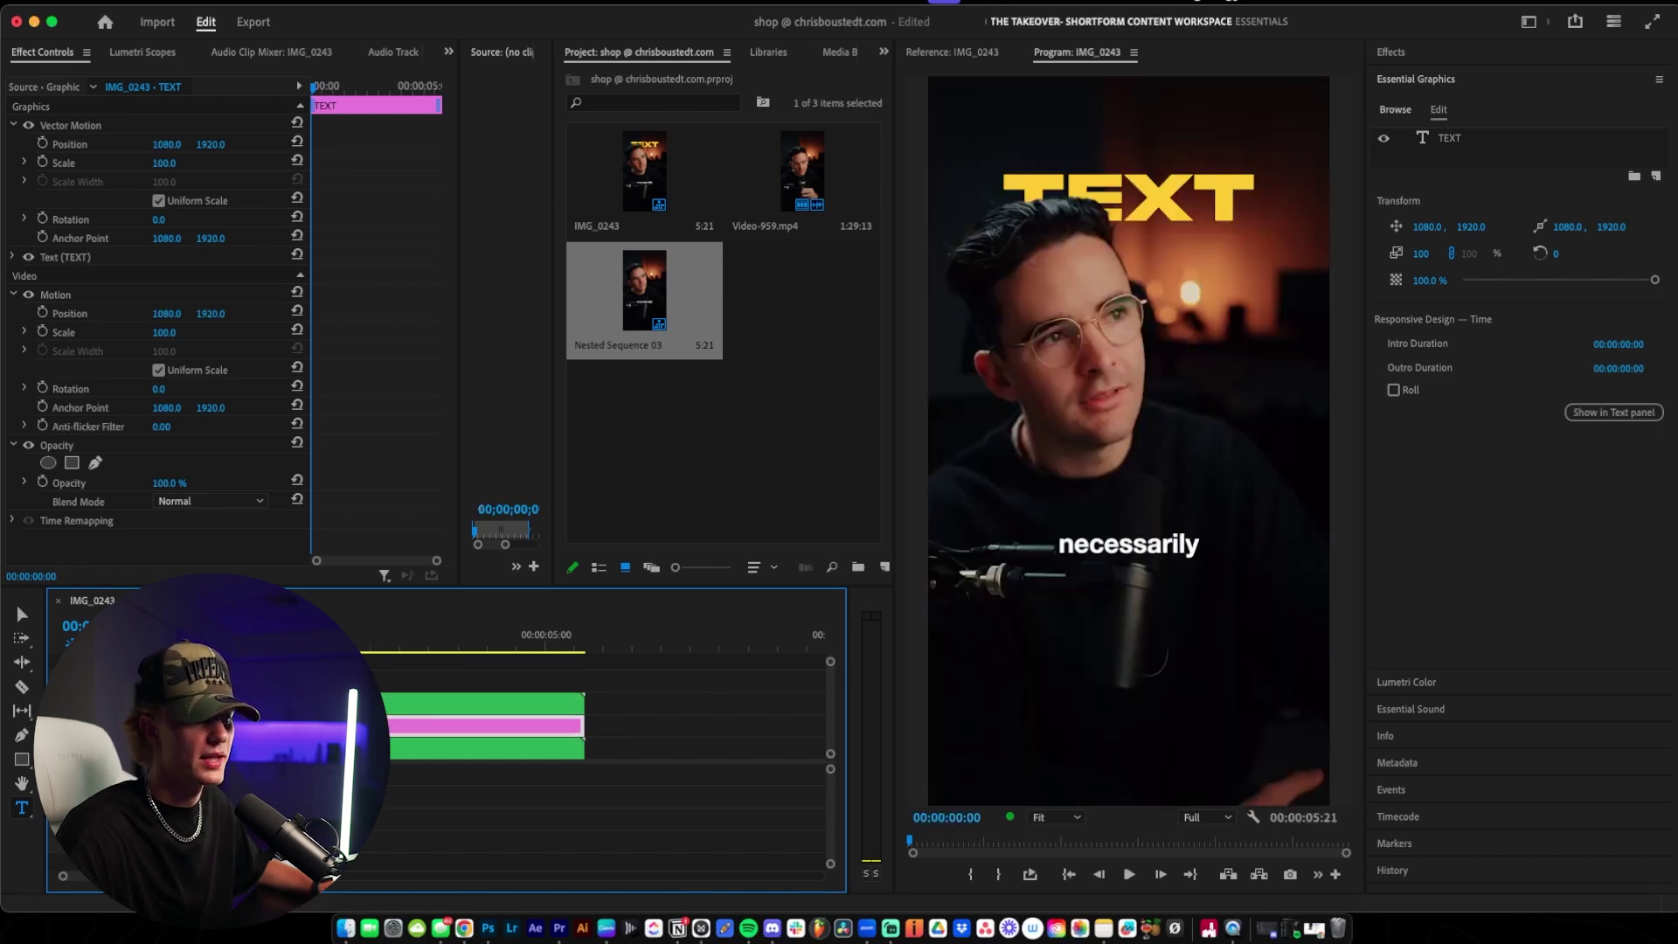
Step: Play the sequence to check how the title sits behind the man's head
key("space")
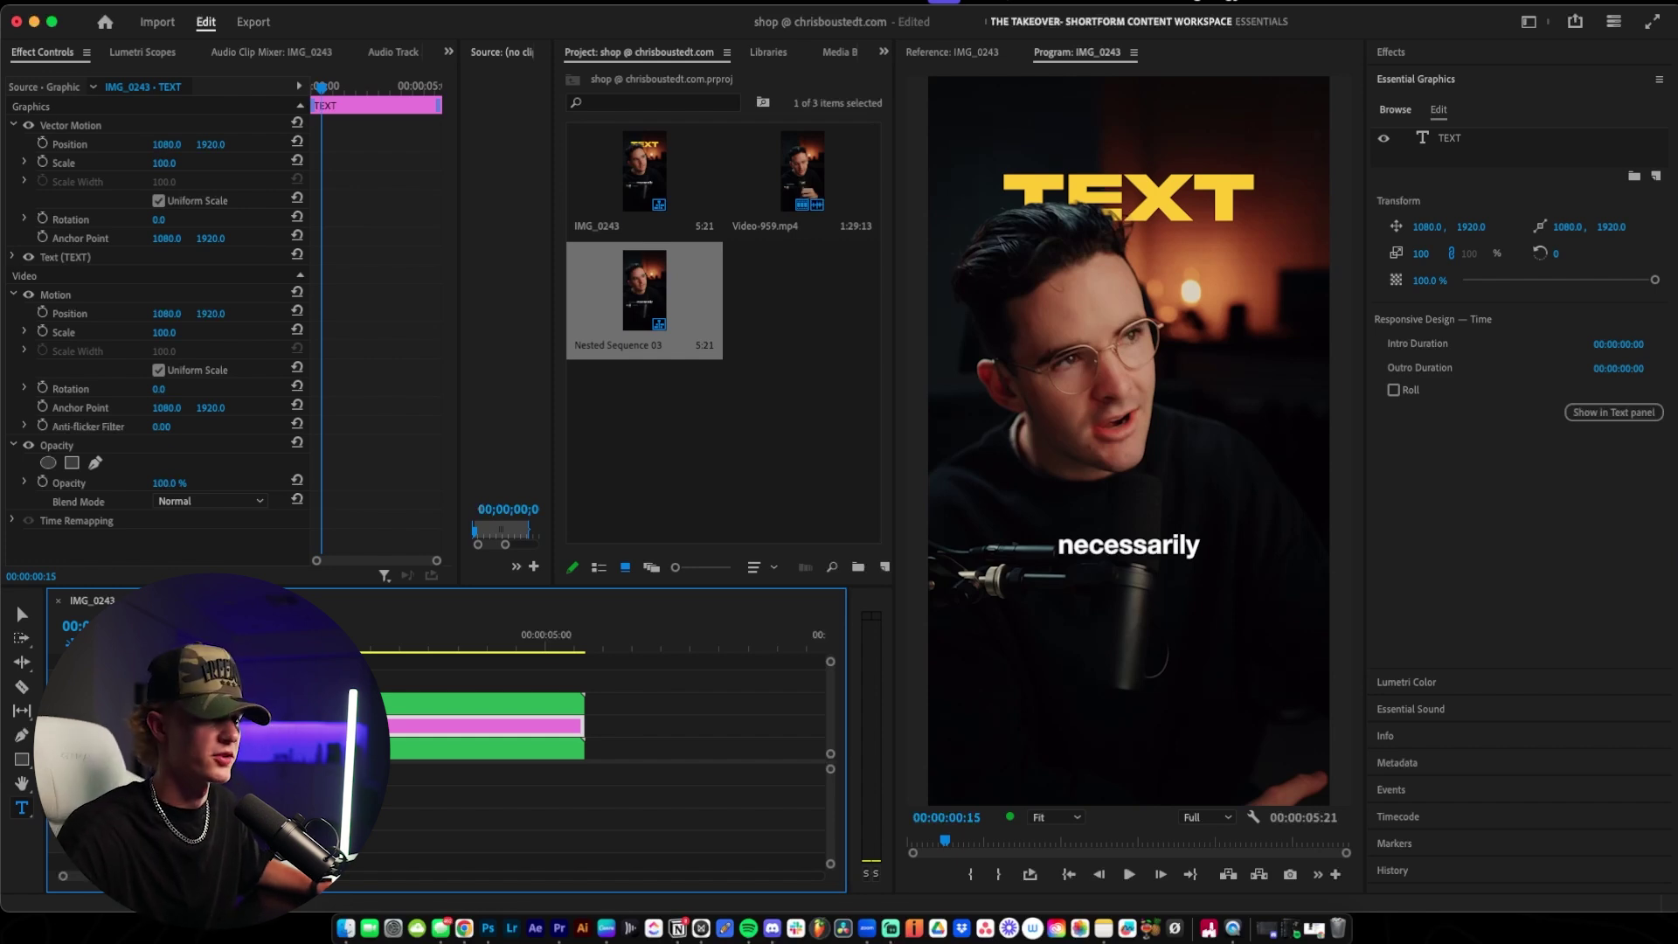
key("space")
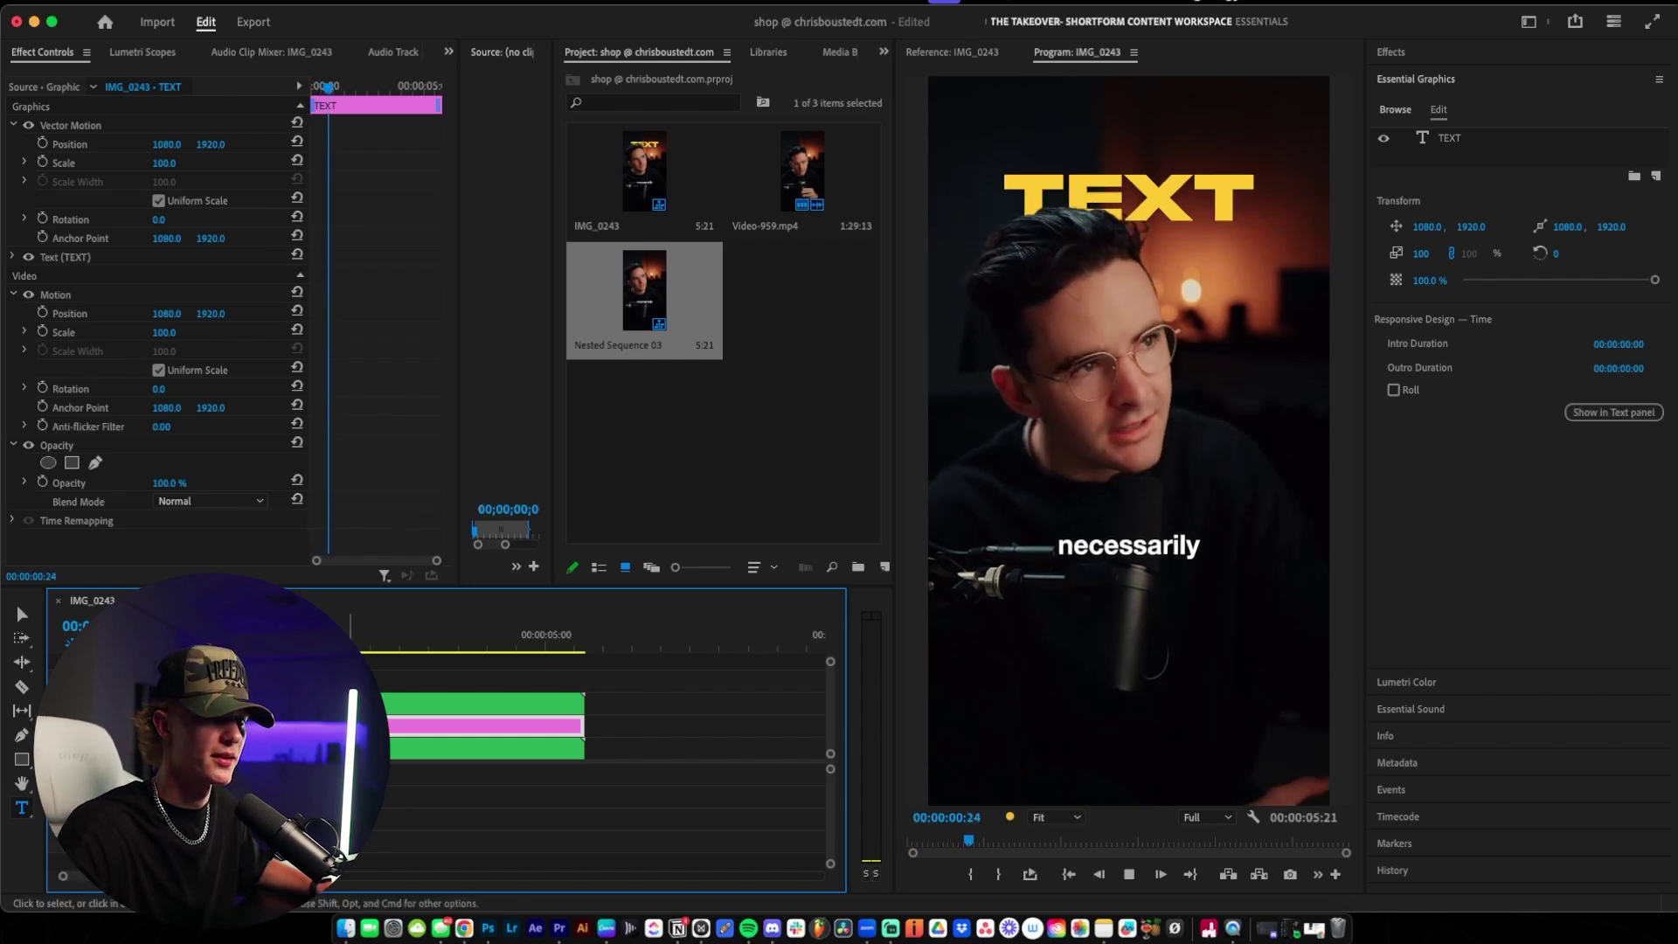
key("space")
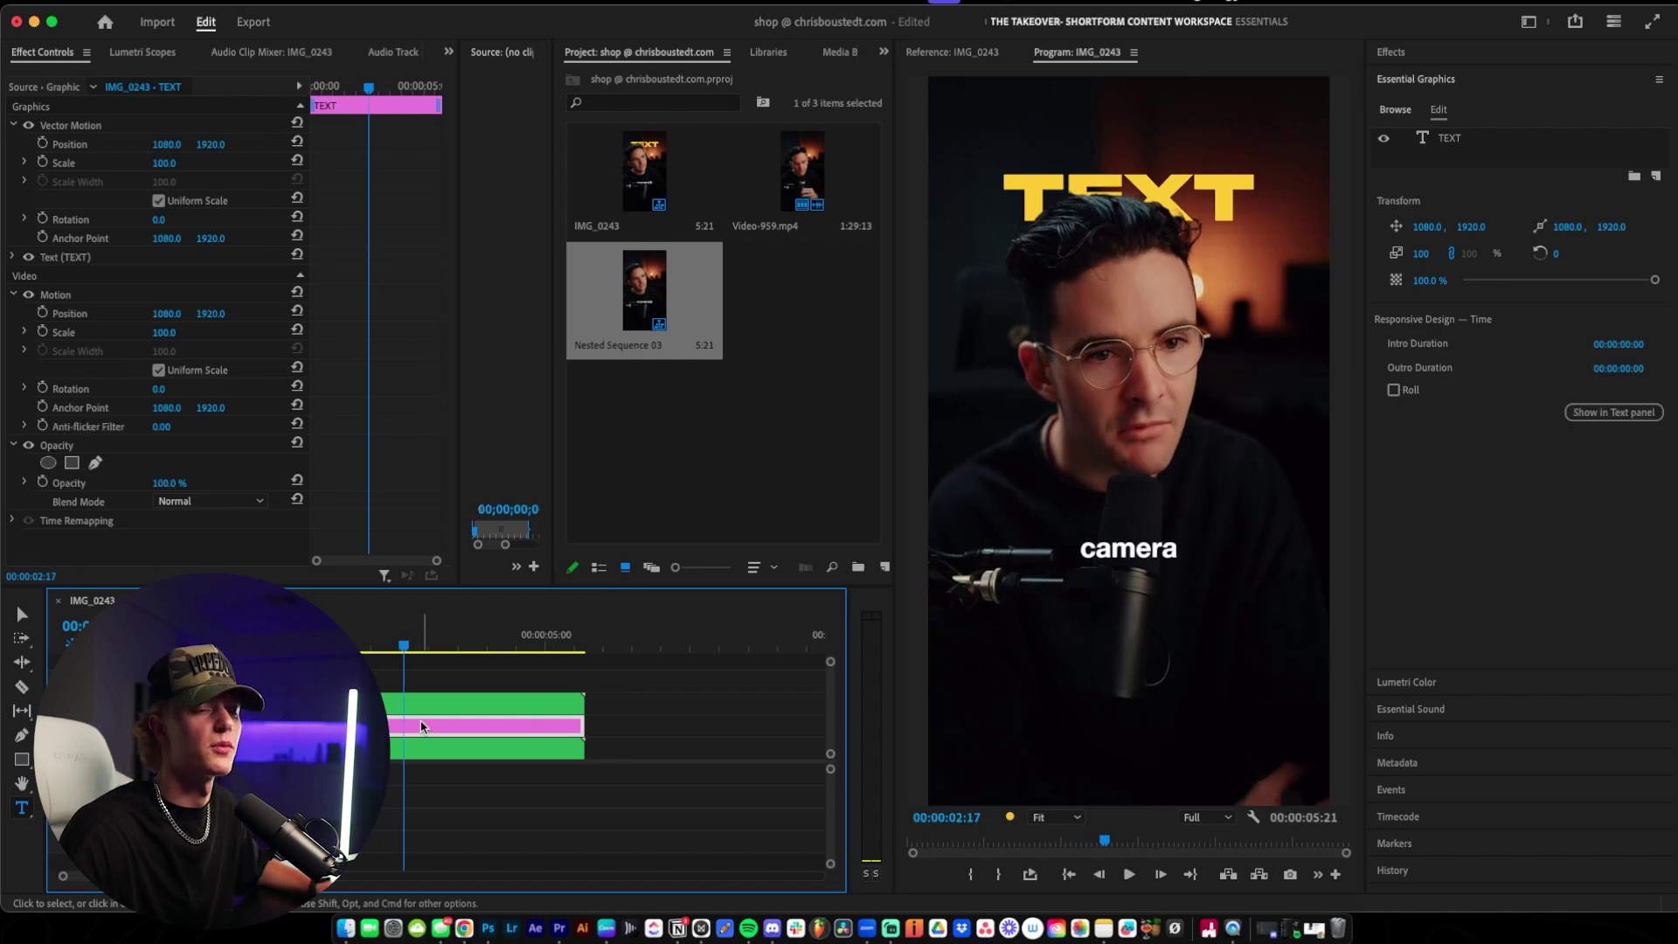
Step: Apply the Gaussian Blur effect to the title clip and set its Blurriness to 41
left_click(1409, 53)
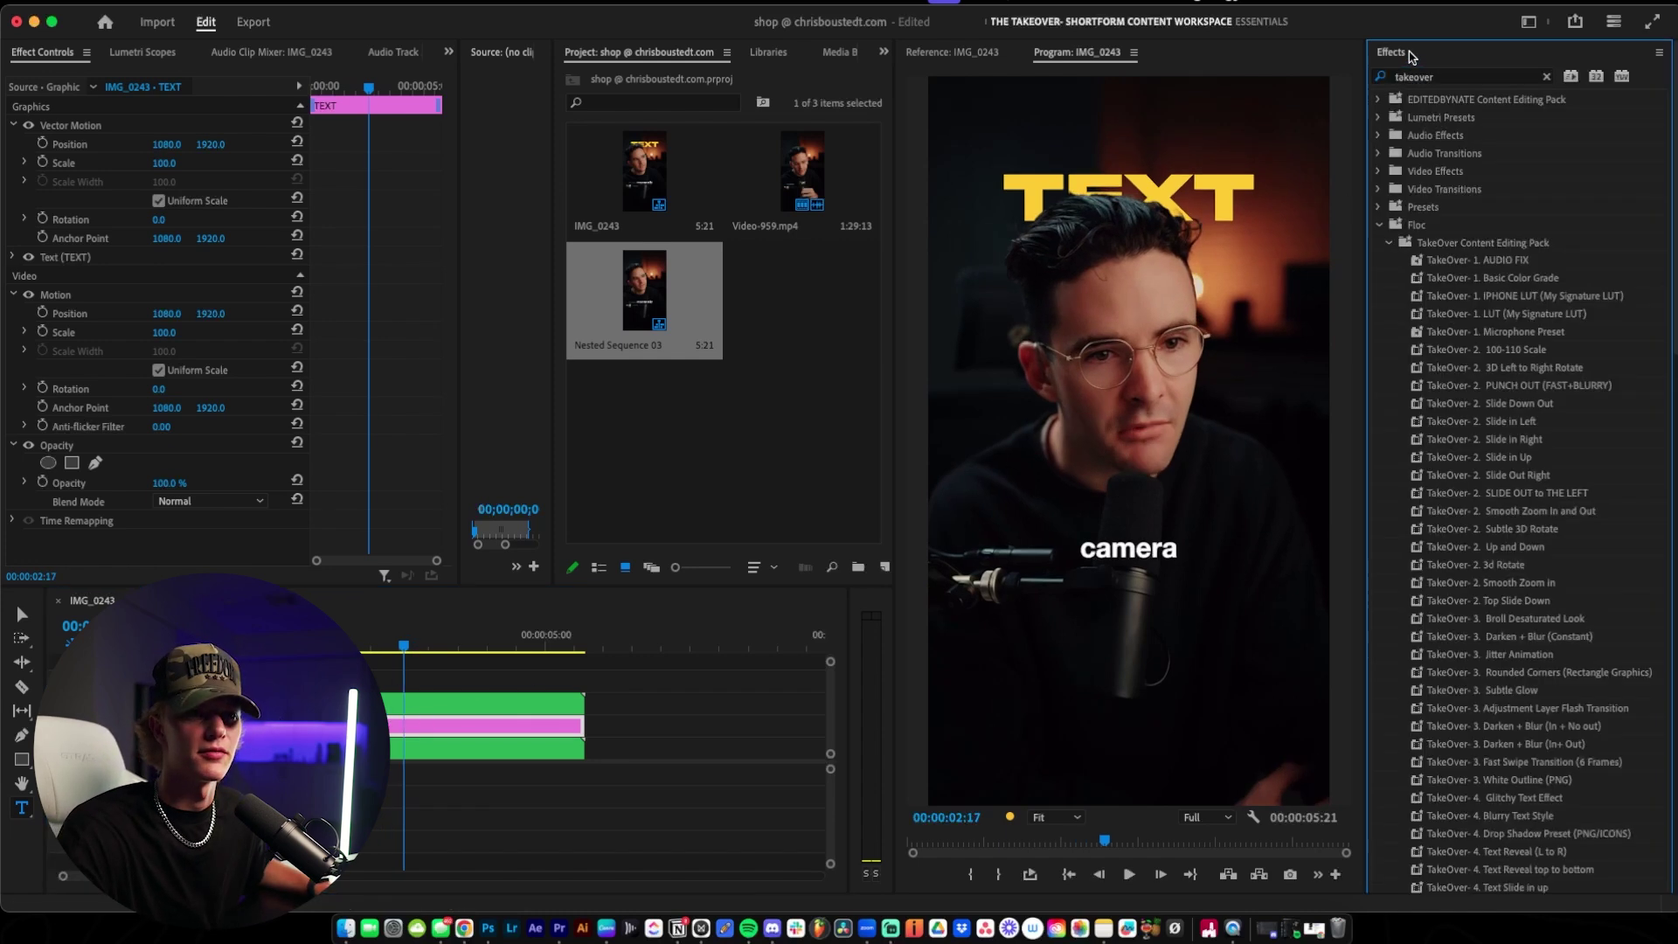
left_click(1468, 78)
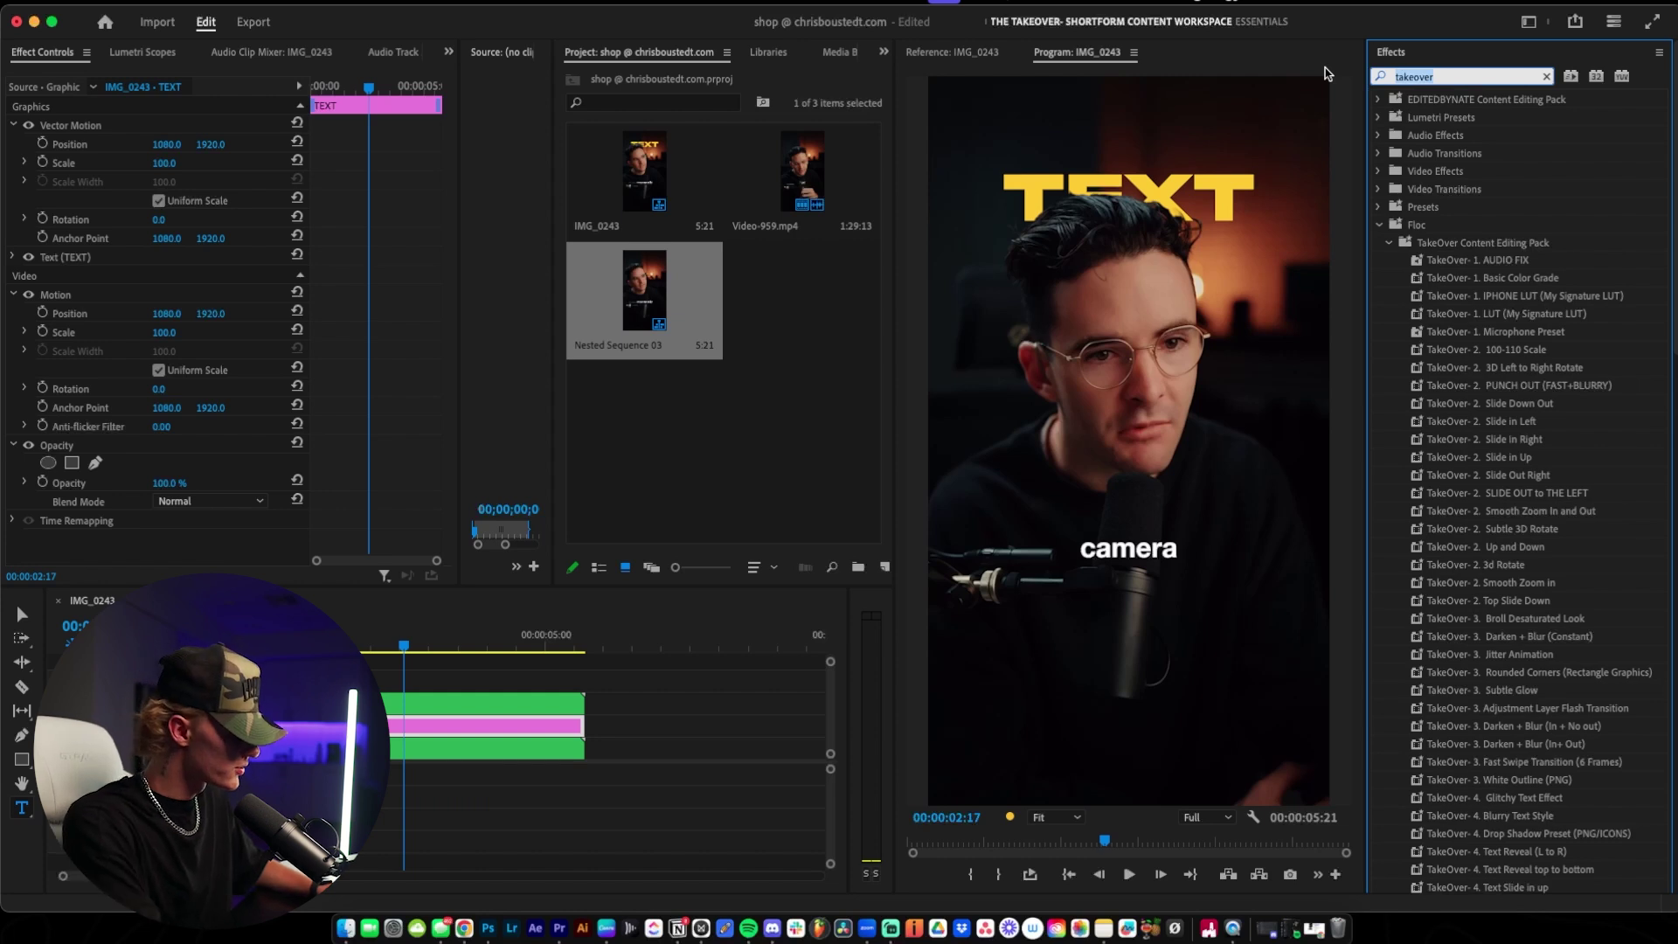
type("blur")
left_click_drag(1460, 337, 415, 725)
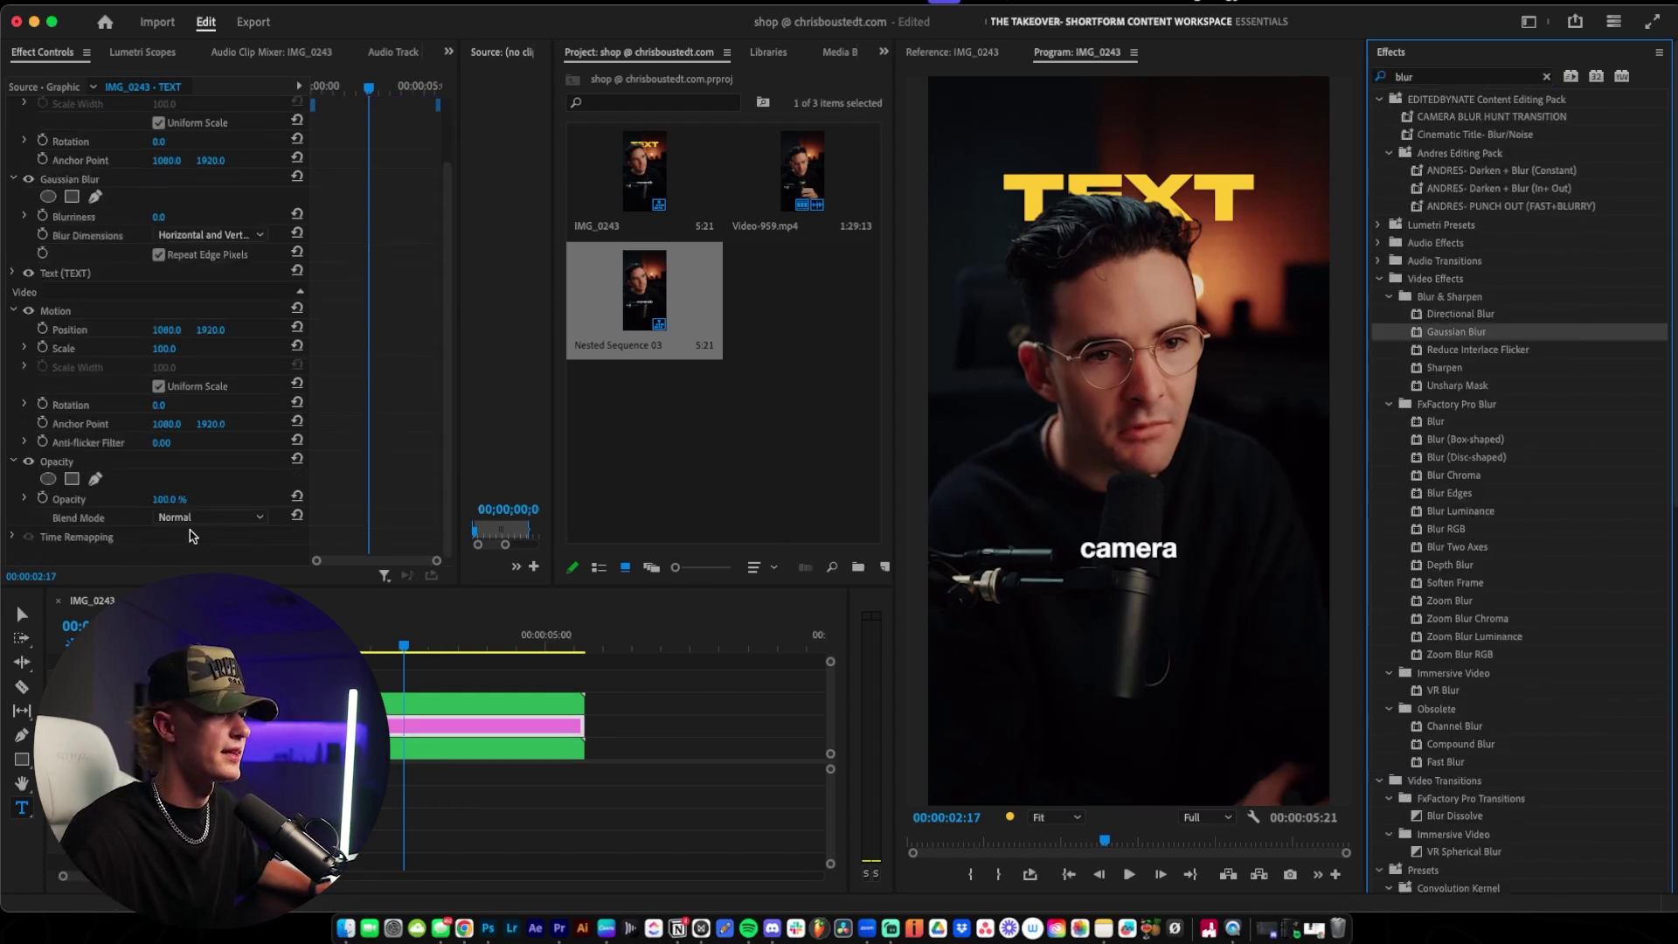
scroll(130, 345, "up", 2)
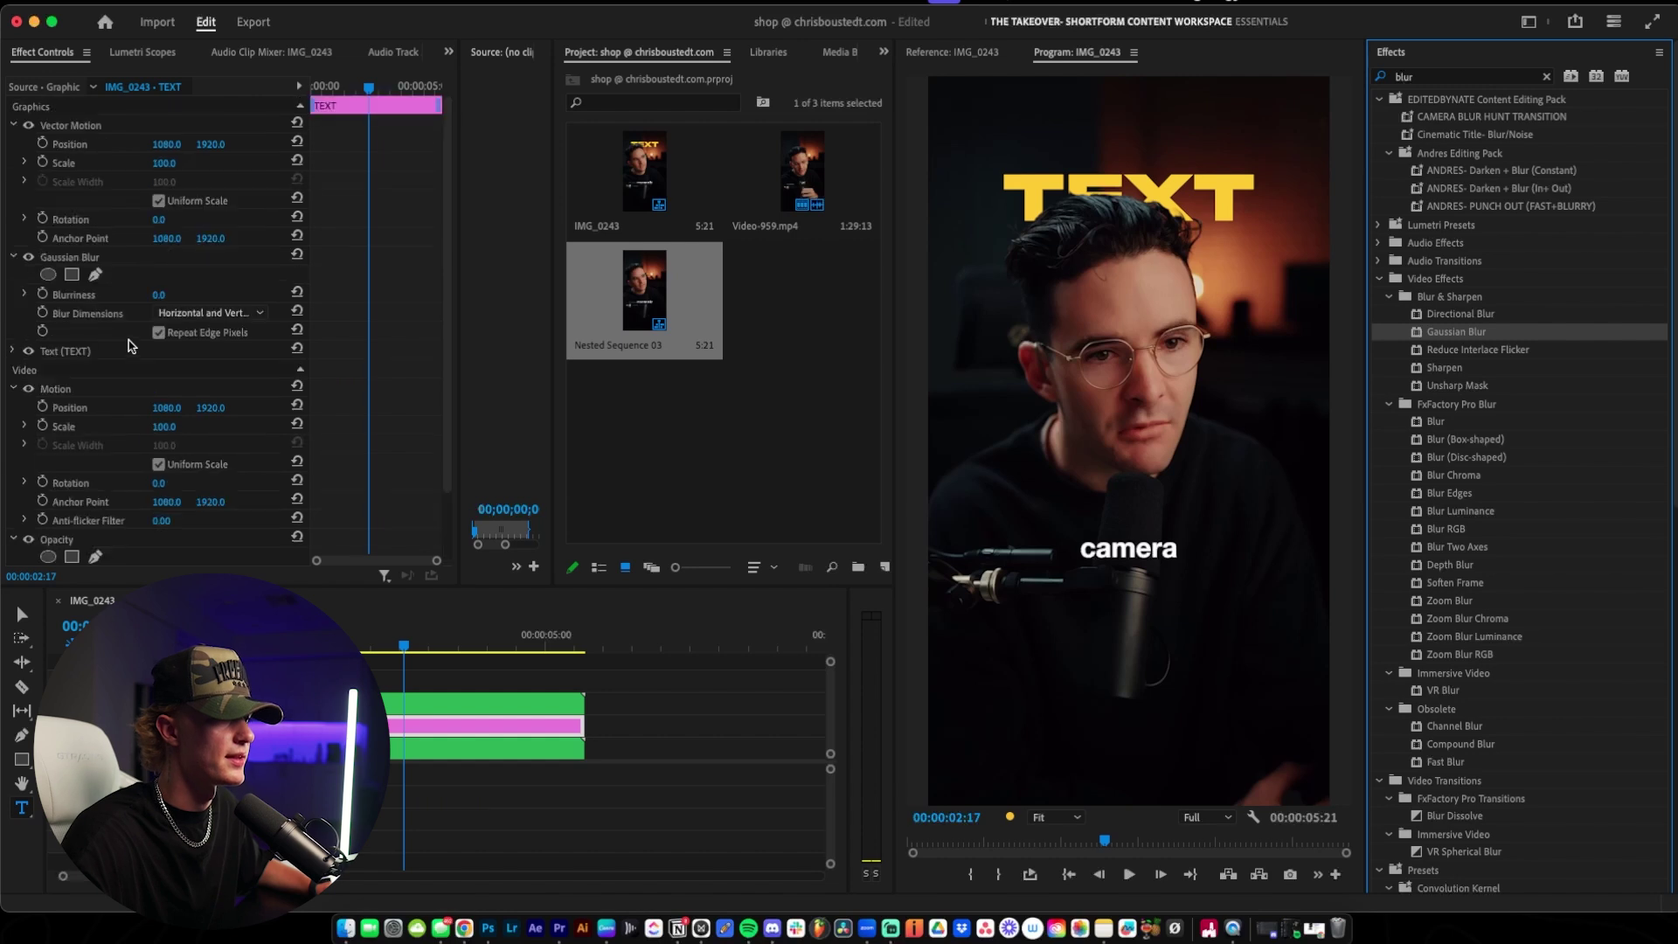
mouse_move(158, 295)
left_mouse_down()
mouse_move(175, 295)
mouse_move(146, 294)
left_mouse_up()
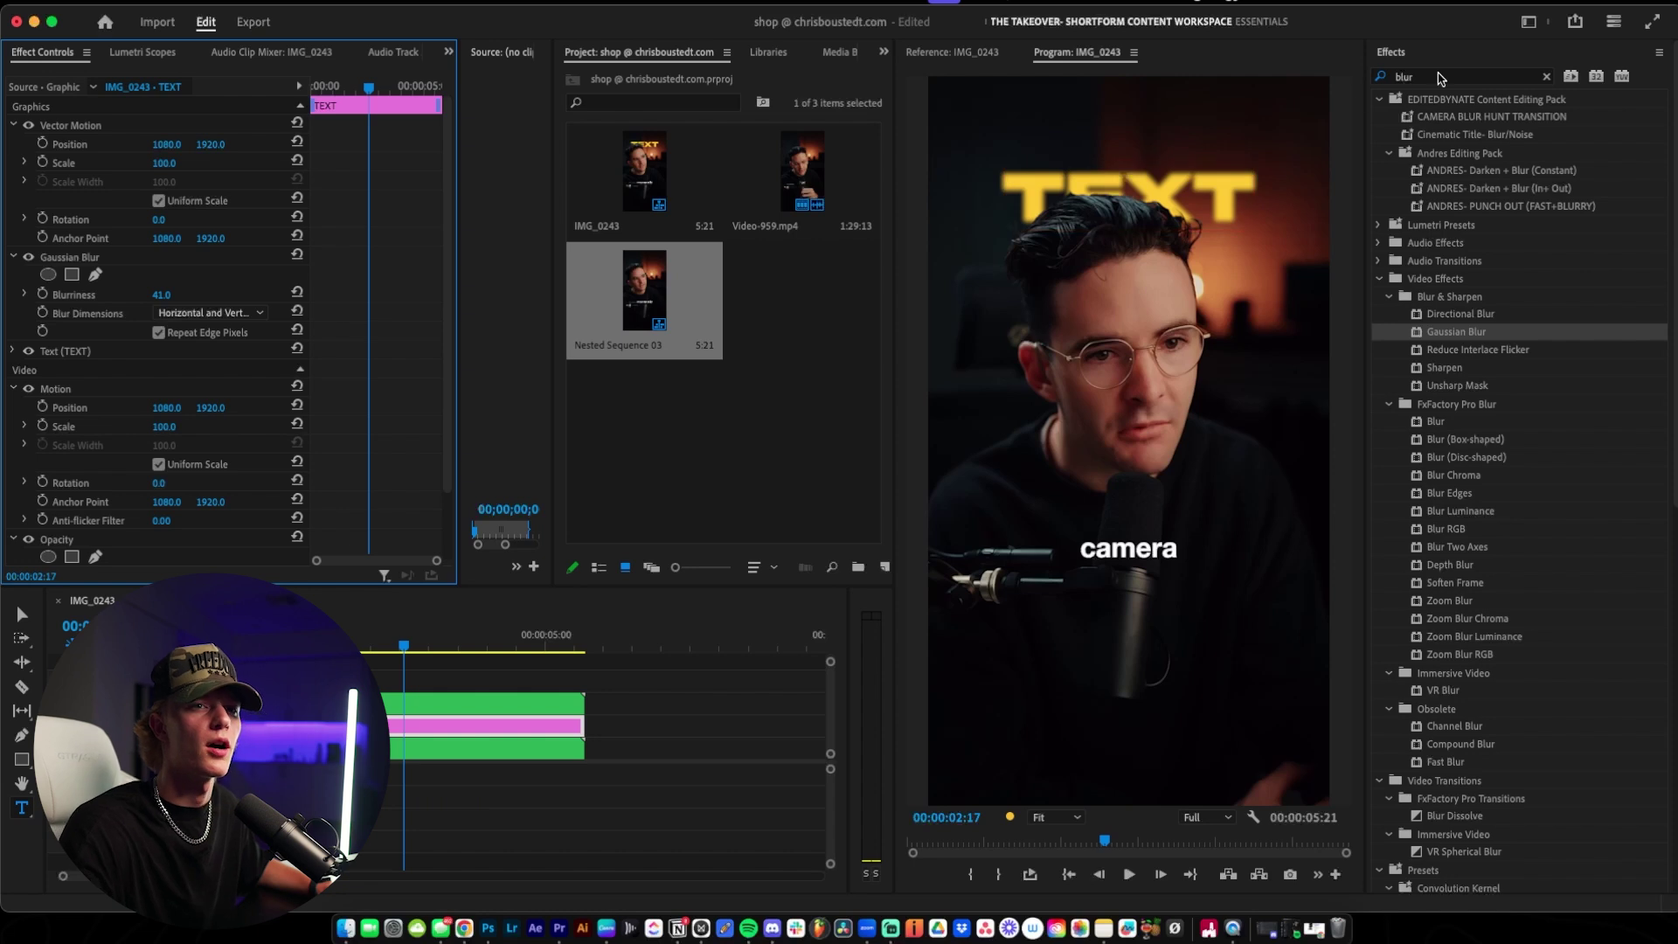
Step: Find the Noise effect under Noise & Grain and apply it to the title clip
left_click(1416, 77)
type("noise")
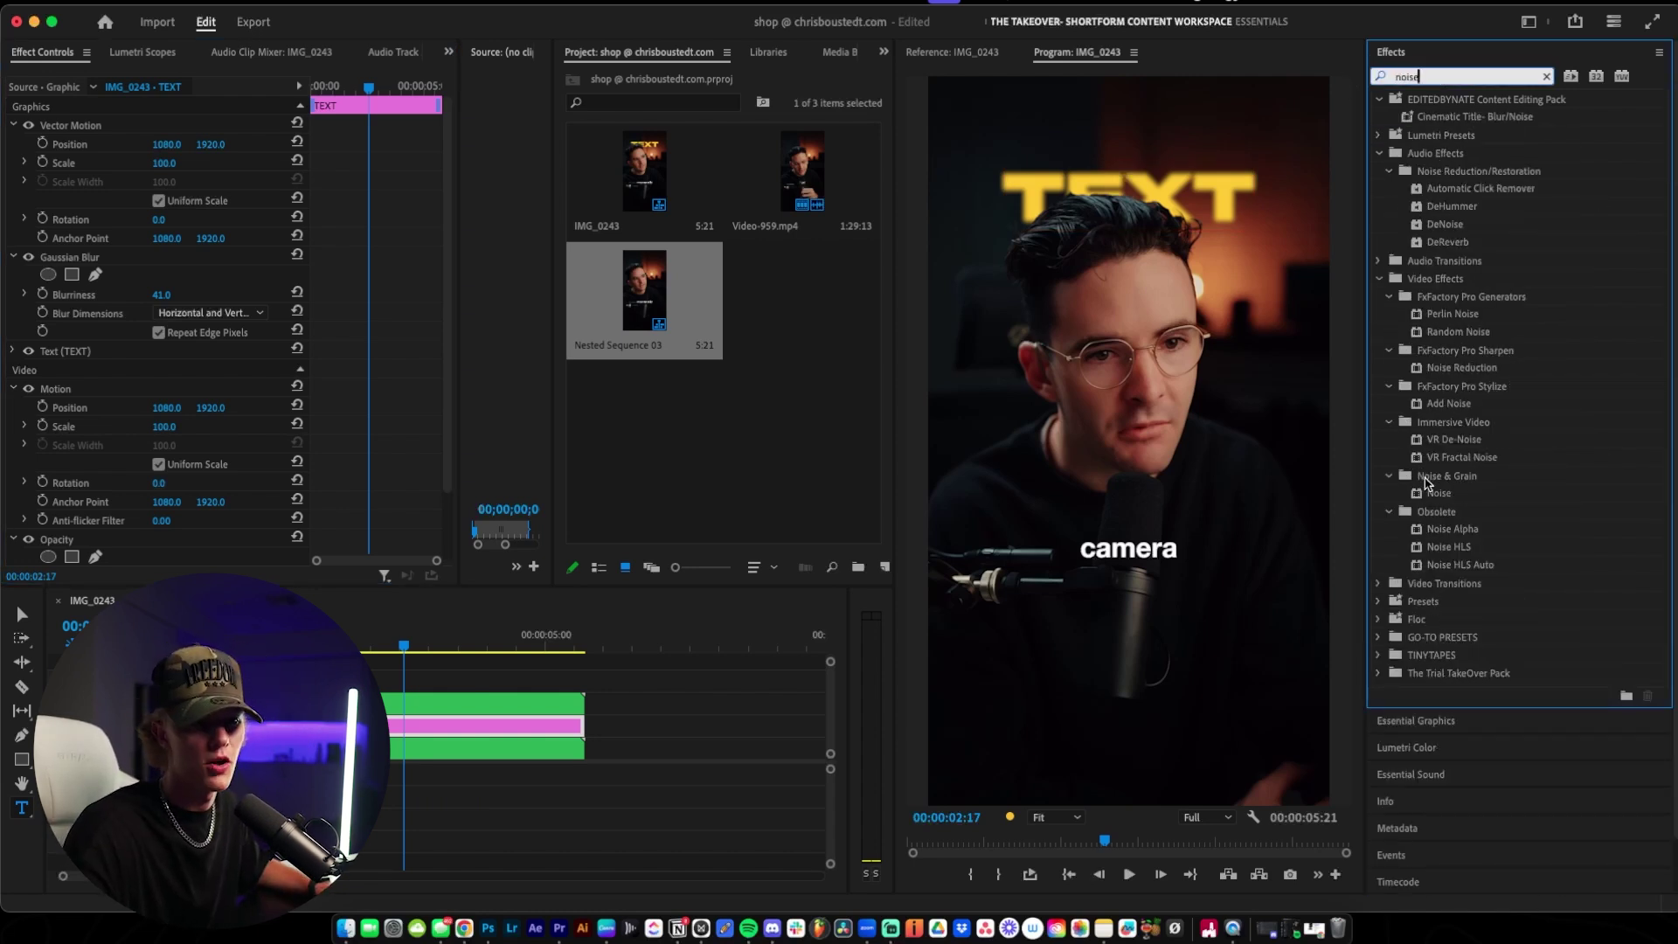
left_click_drag(1438, 493, 404, 706)
scroll(347, 418, "down", 5)
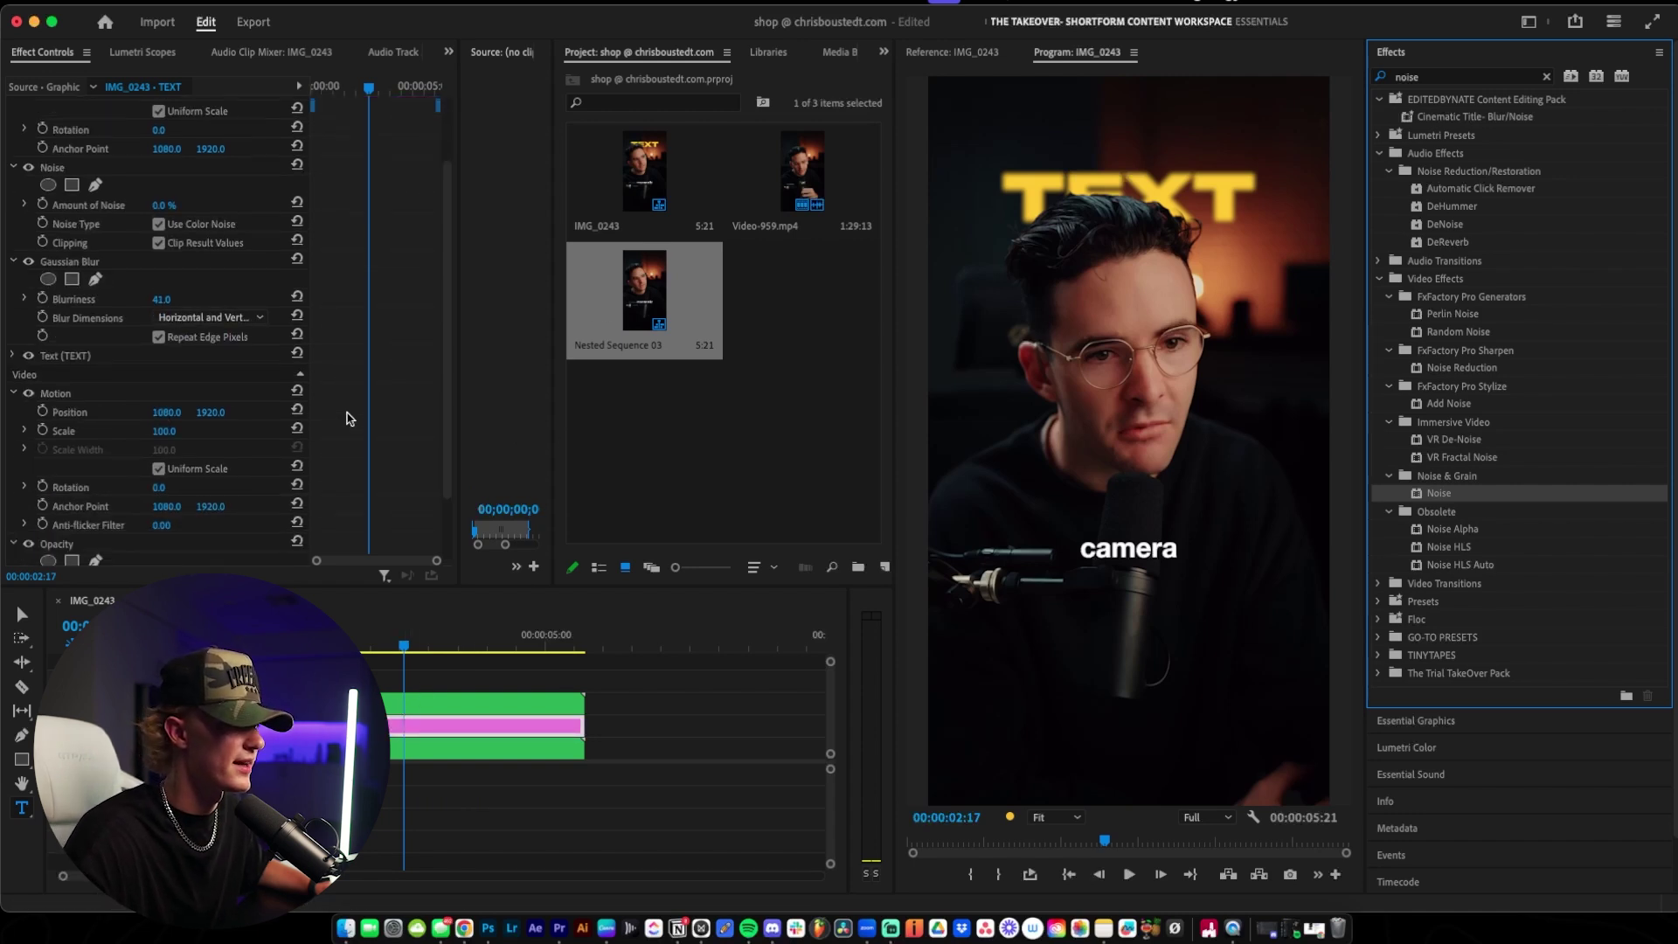
scroll(347, 418, "up", 5)
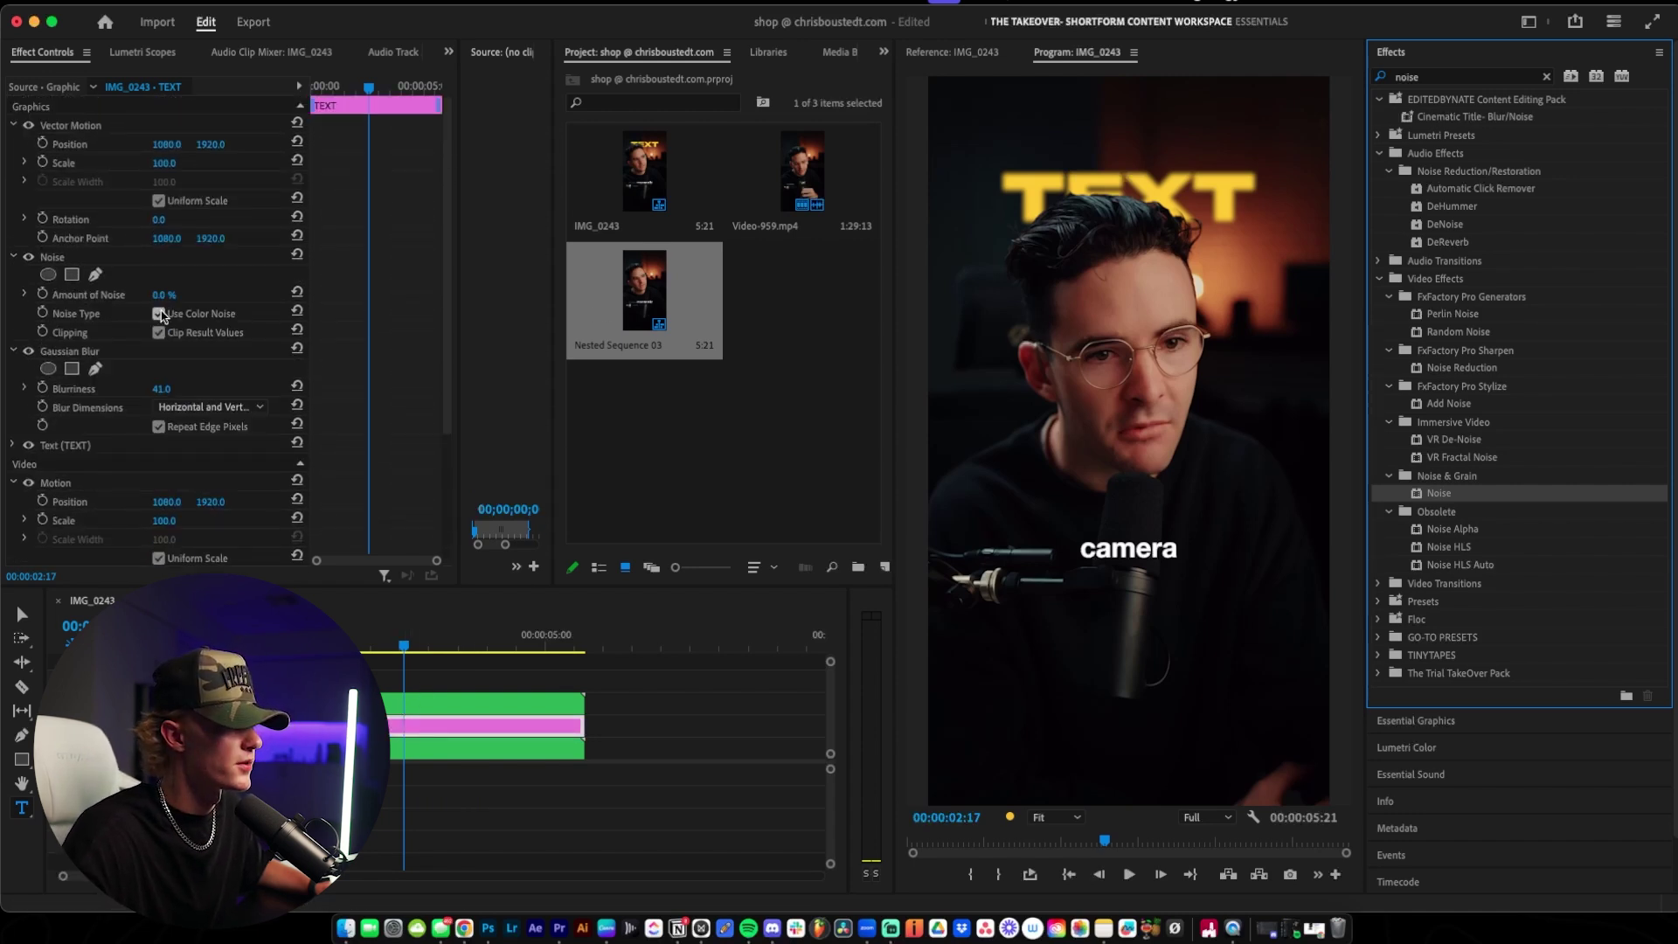
Step: Turn off Use Color Noise for the title's Noise effect and set Amount of Noise to 24%
left_click(160, 313)
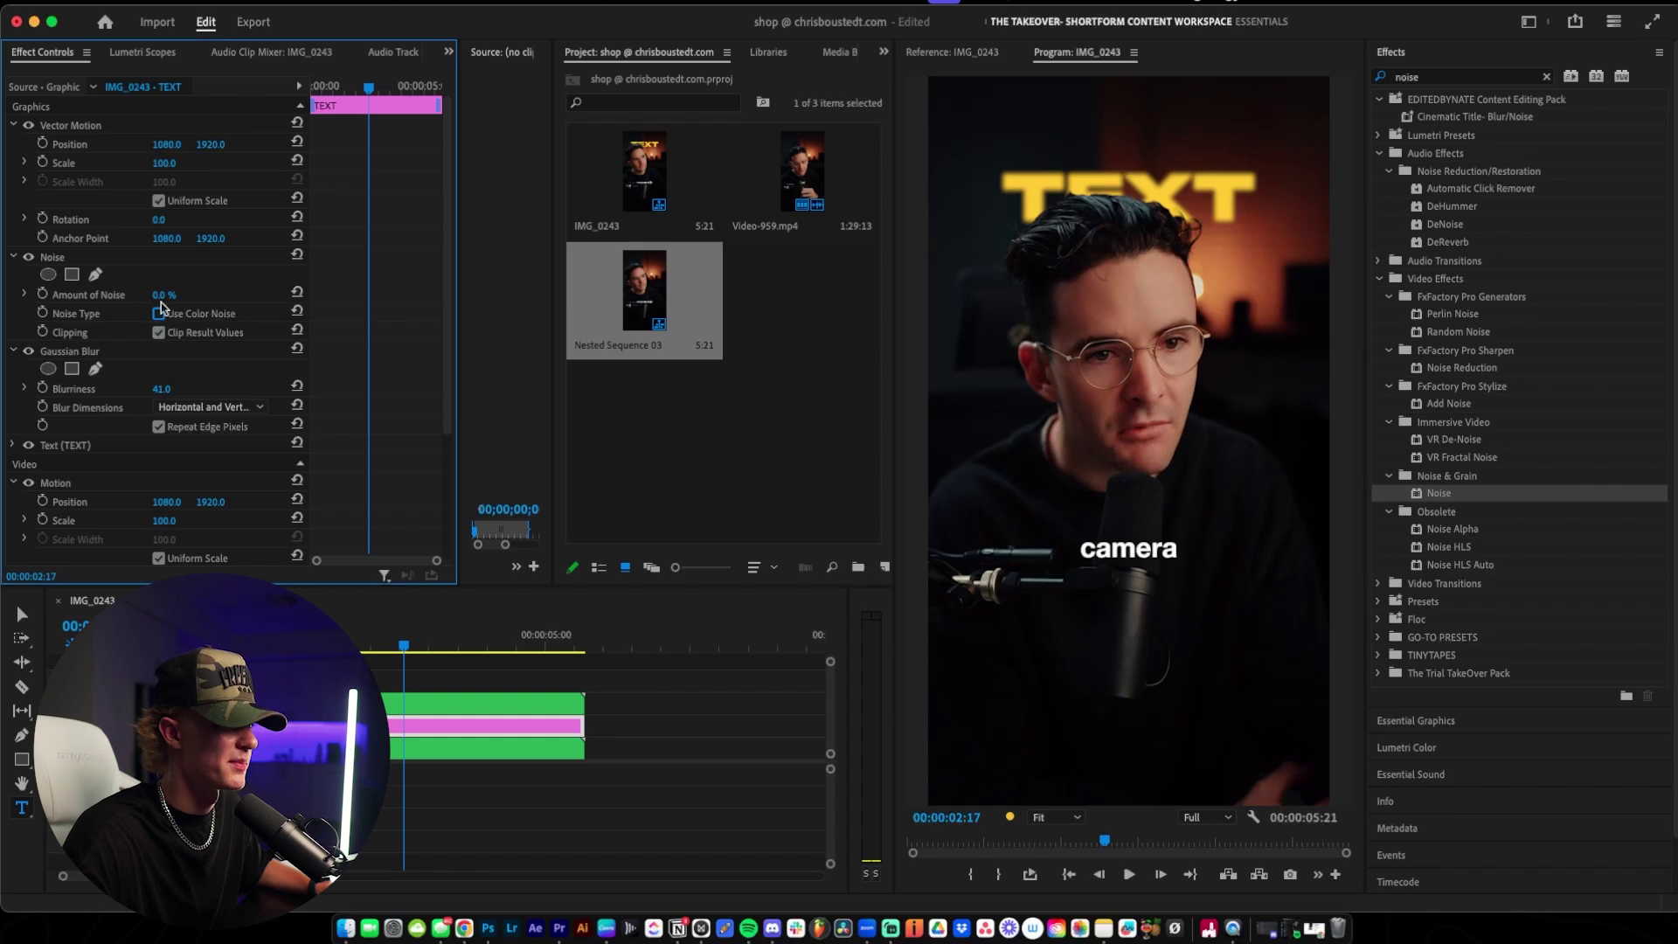
left_click_drag(167, 295, 219, 295)
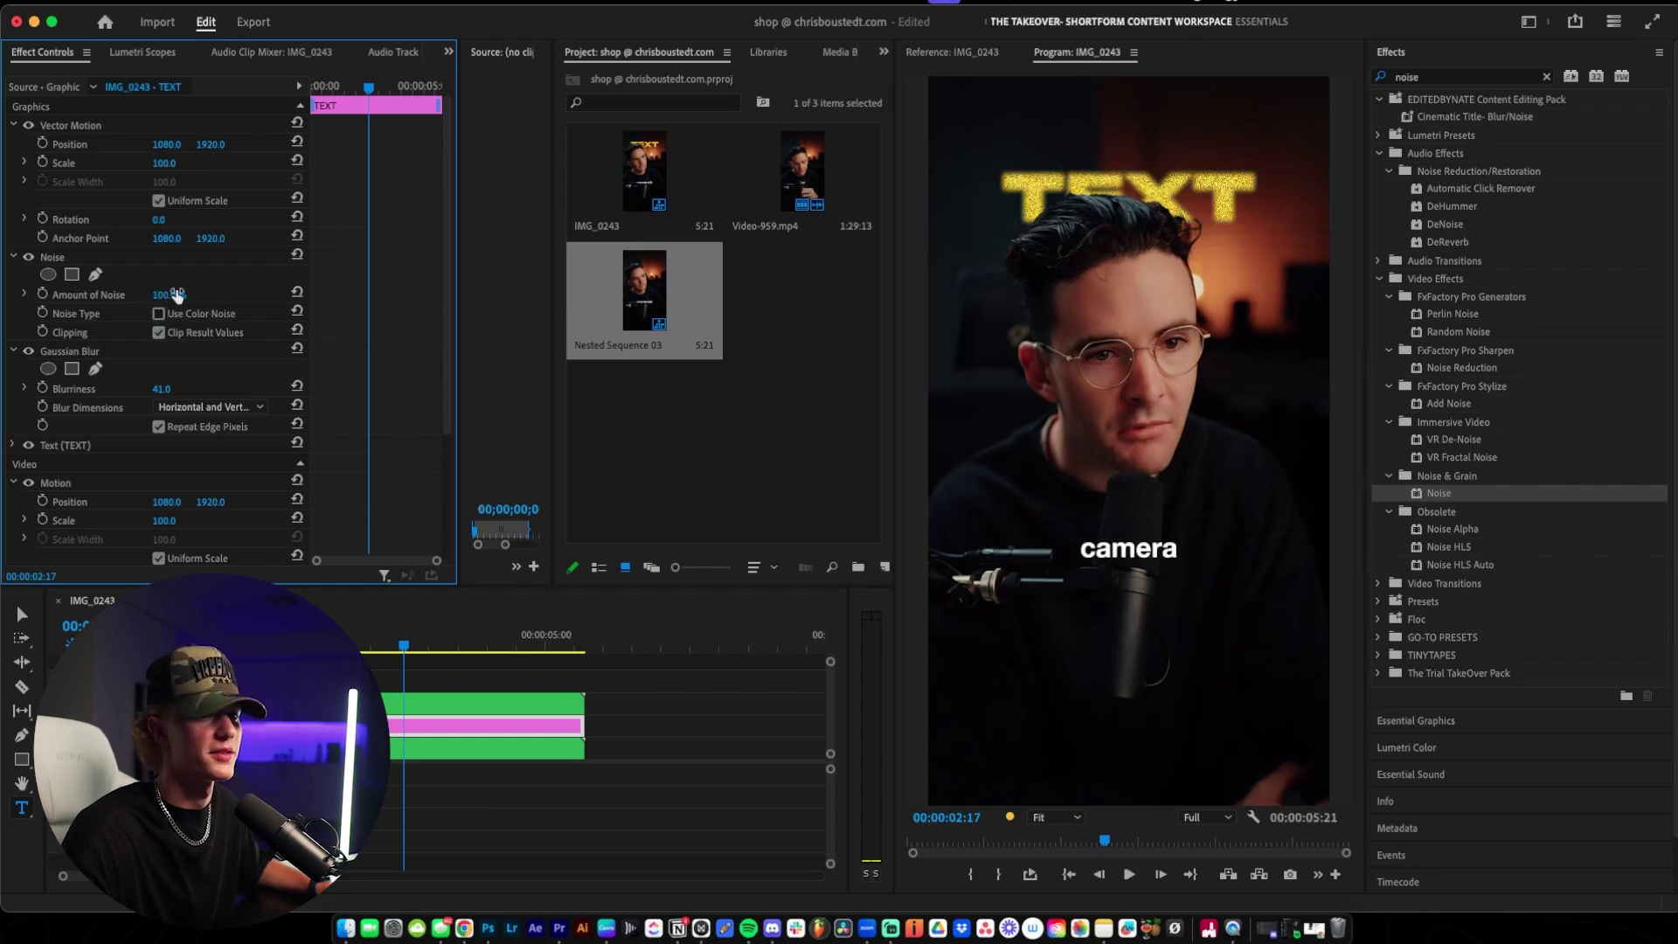
left_click_drag(177, 294, 110, 294)
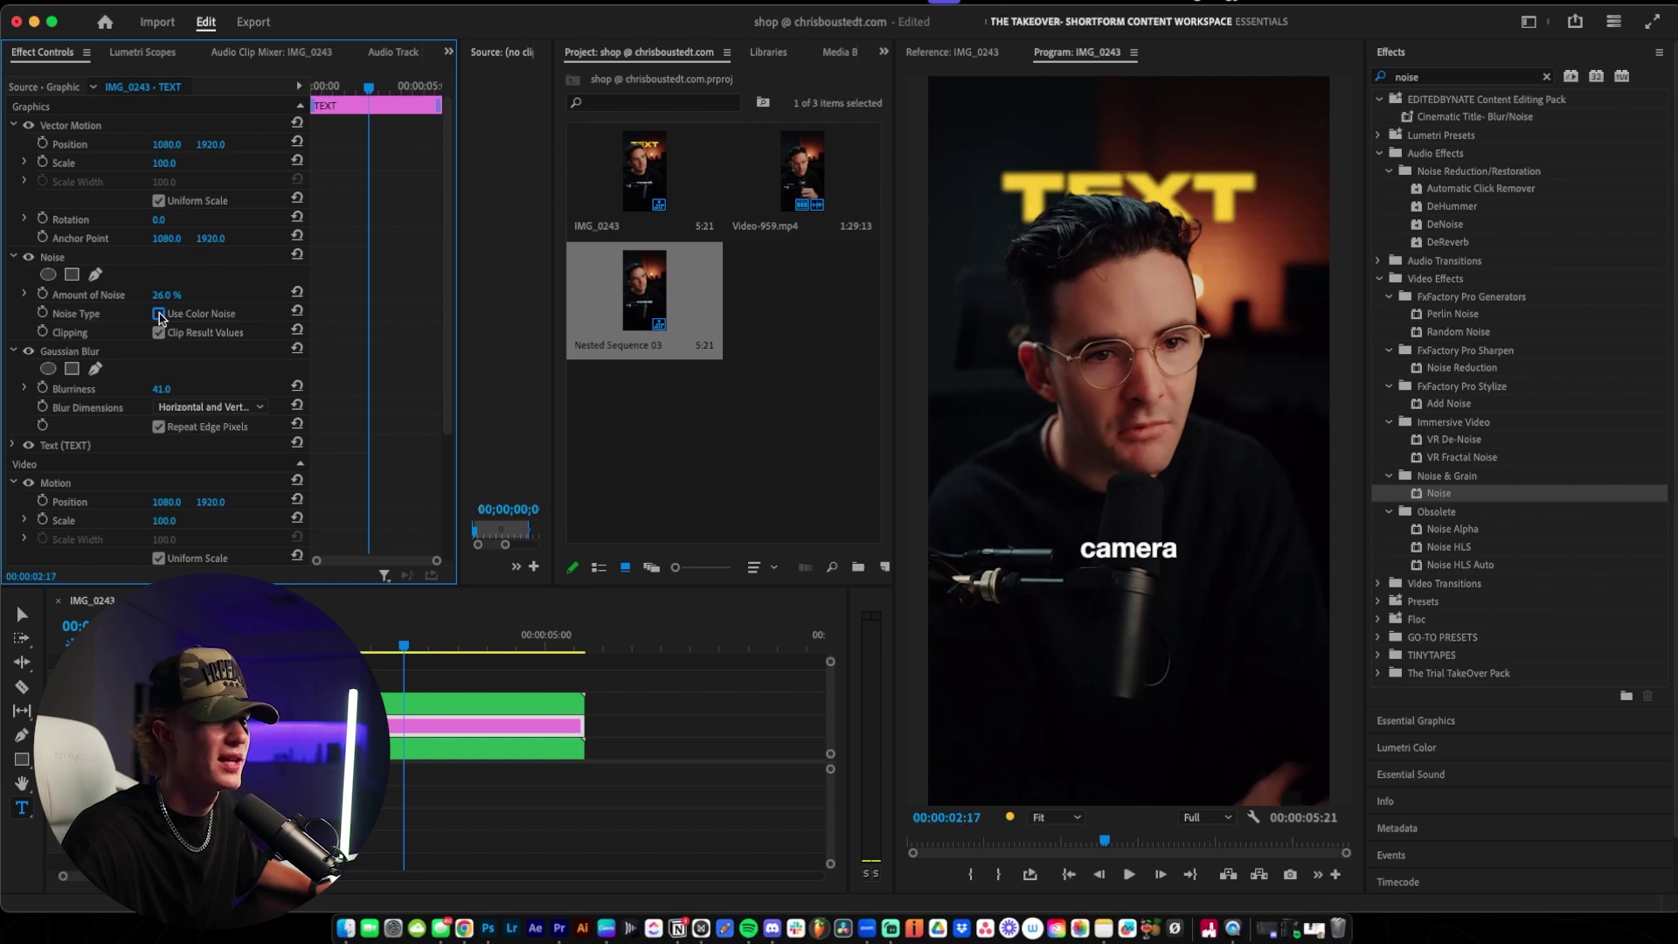
Step: Move the Noise effect below Gaussian Blur in the title's effect order and collapse both effects
left_click_drag(53, 257, 52, 430)
left_click(13, 257)
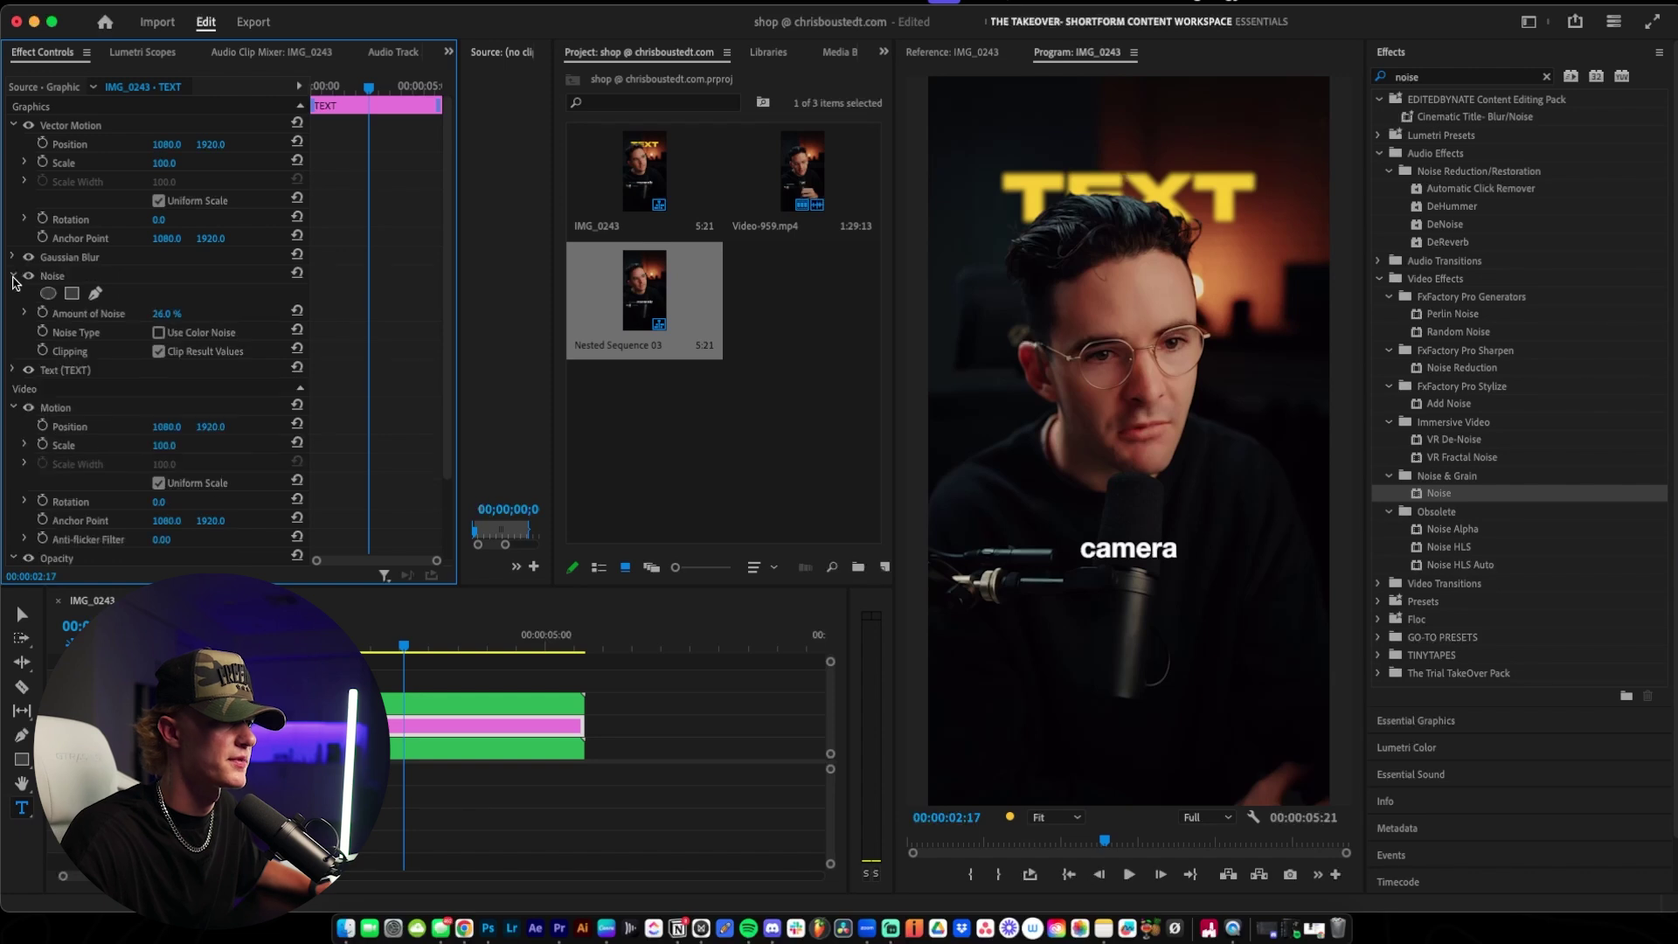
left_click(13, 276)
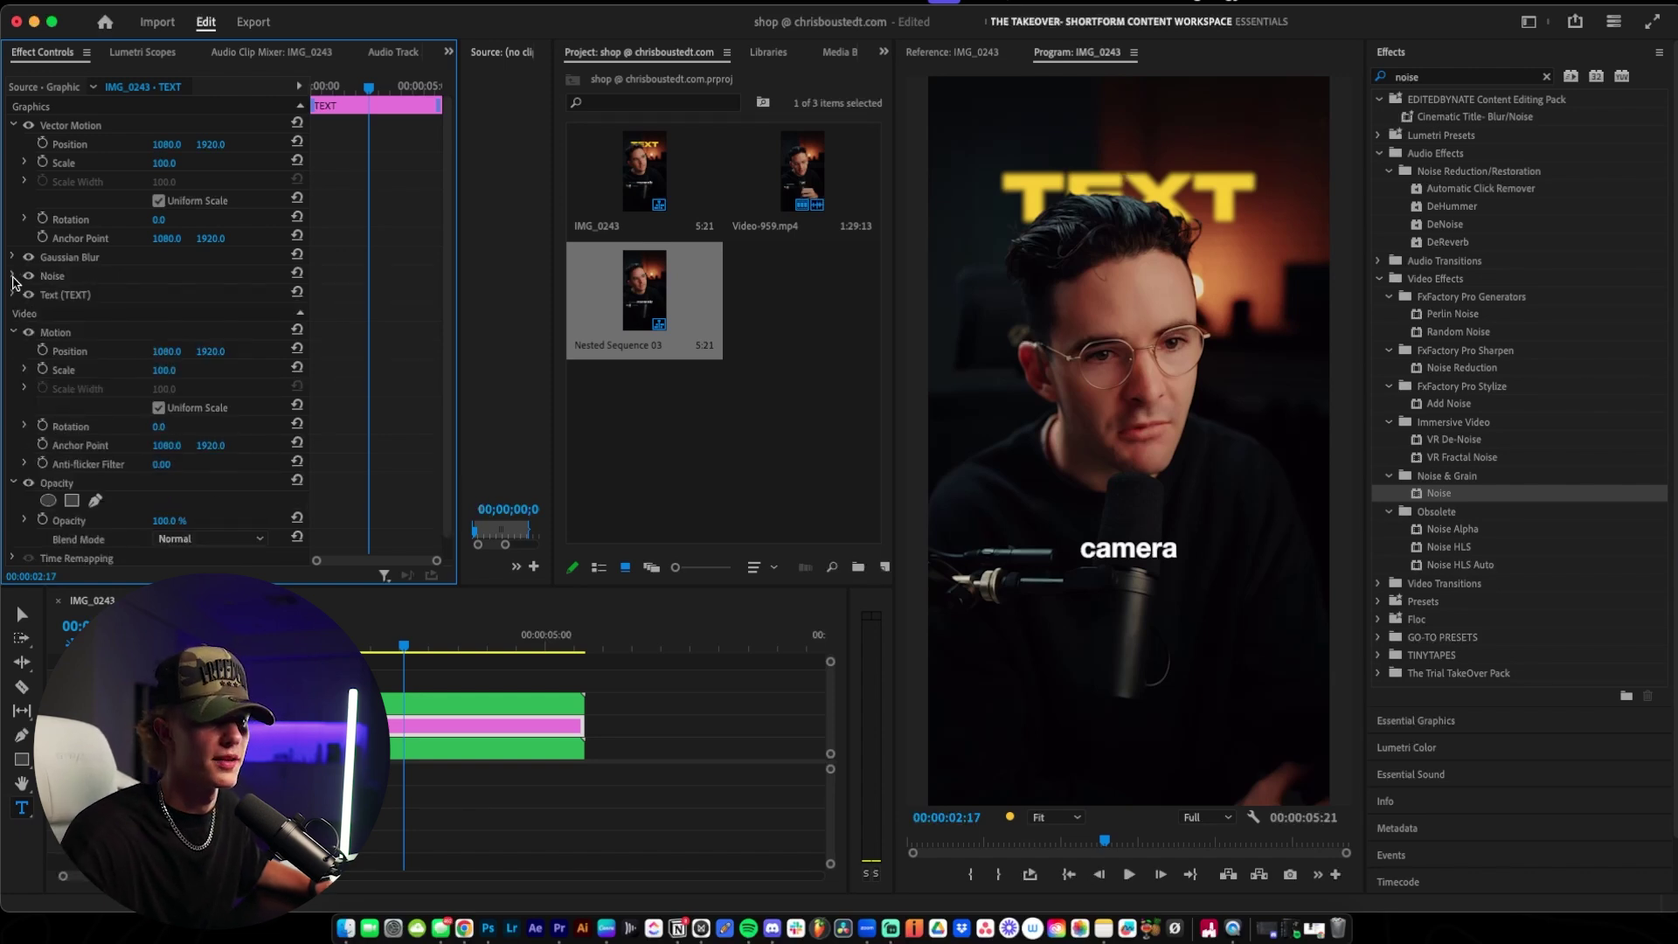
Step: Play the sequence from the start to review the blurred, grainy title, and return the playhead to the beginning
left_click(383, 754)
key("Home")
key("space")
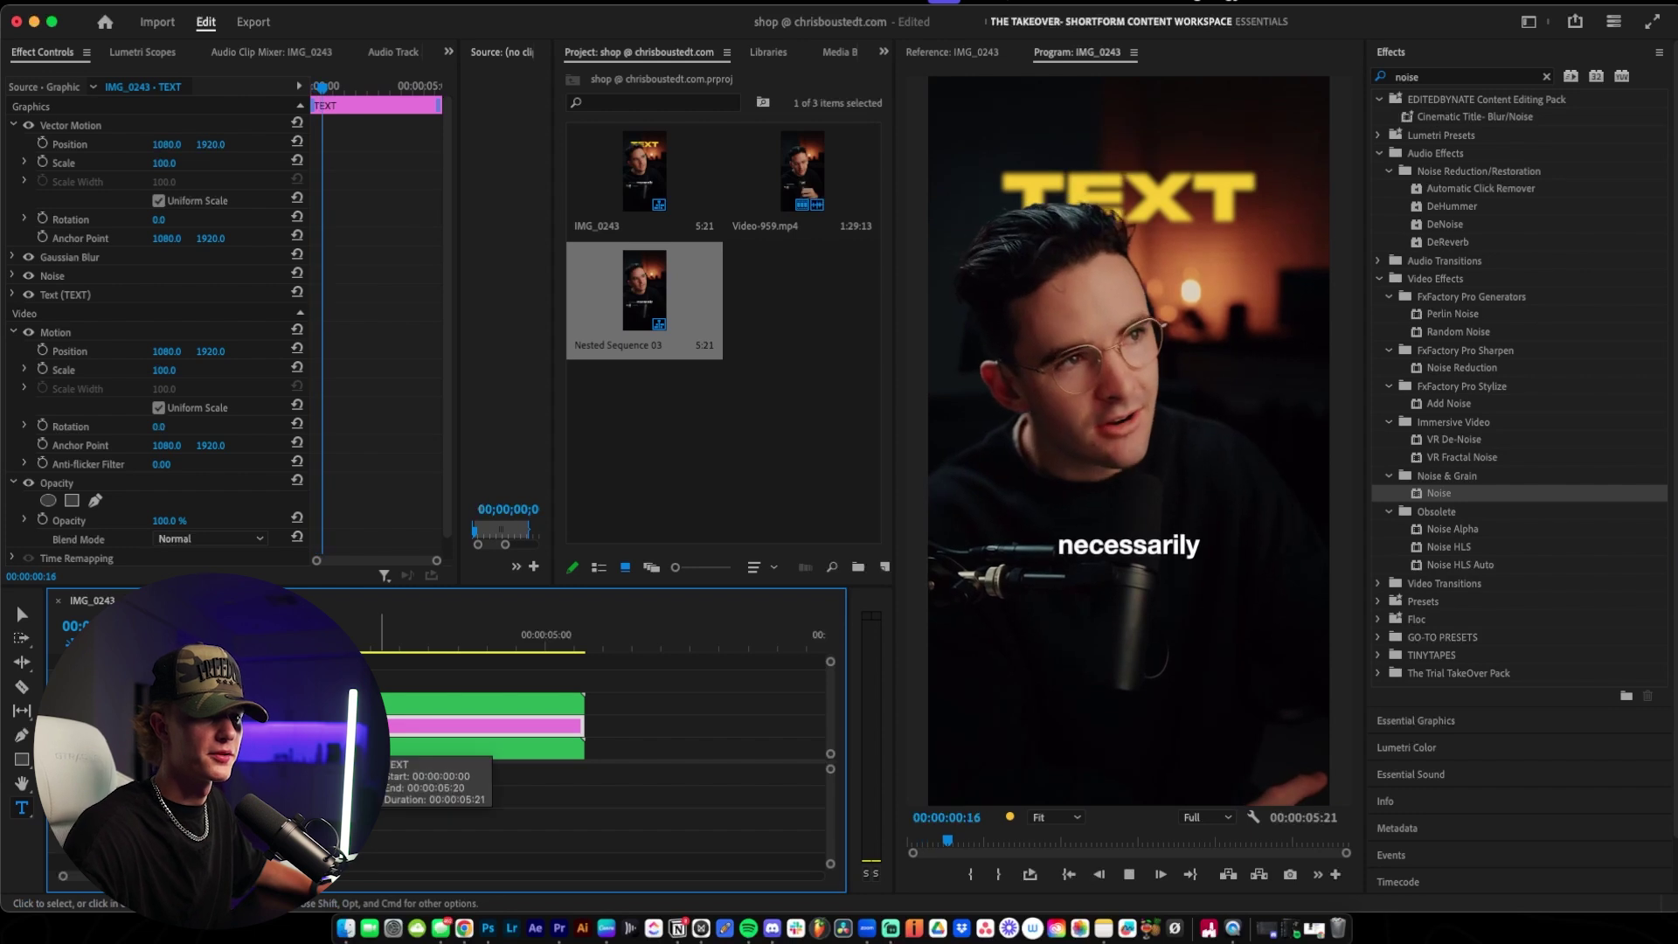
key("space")
key("v")
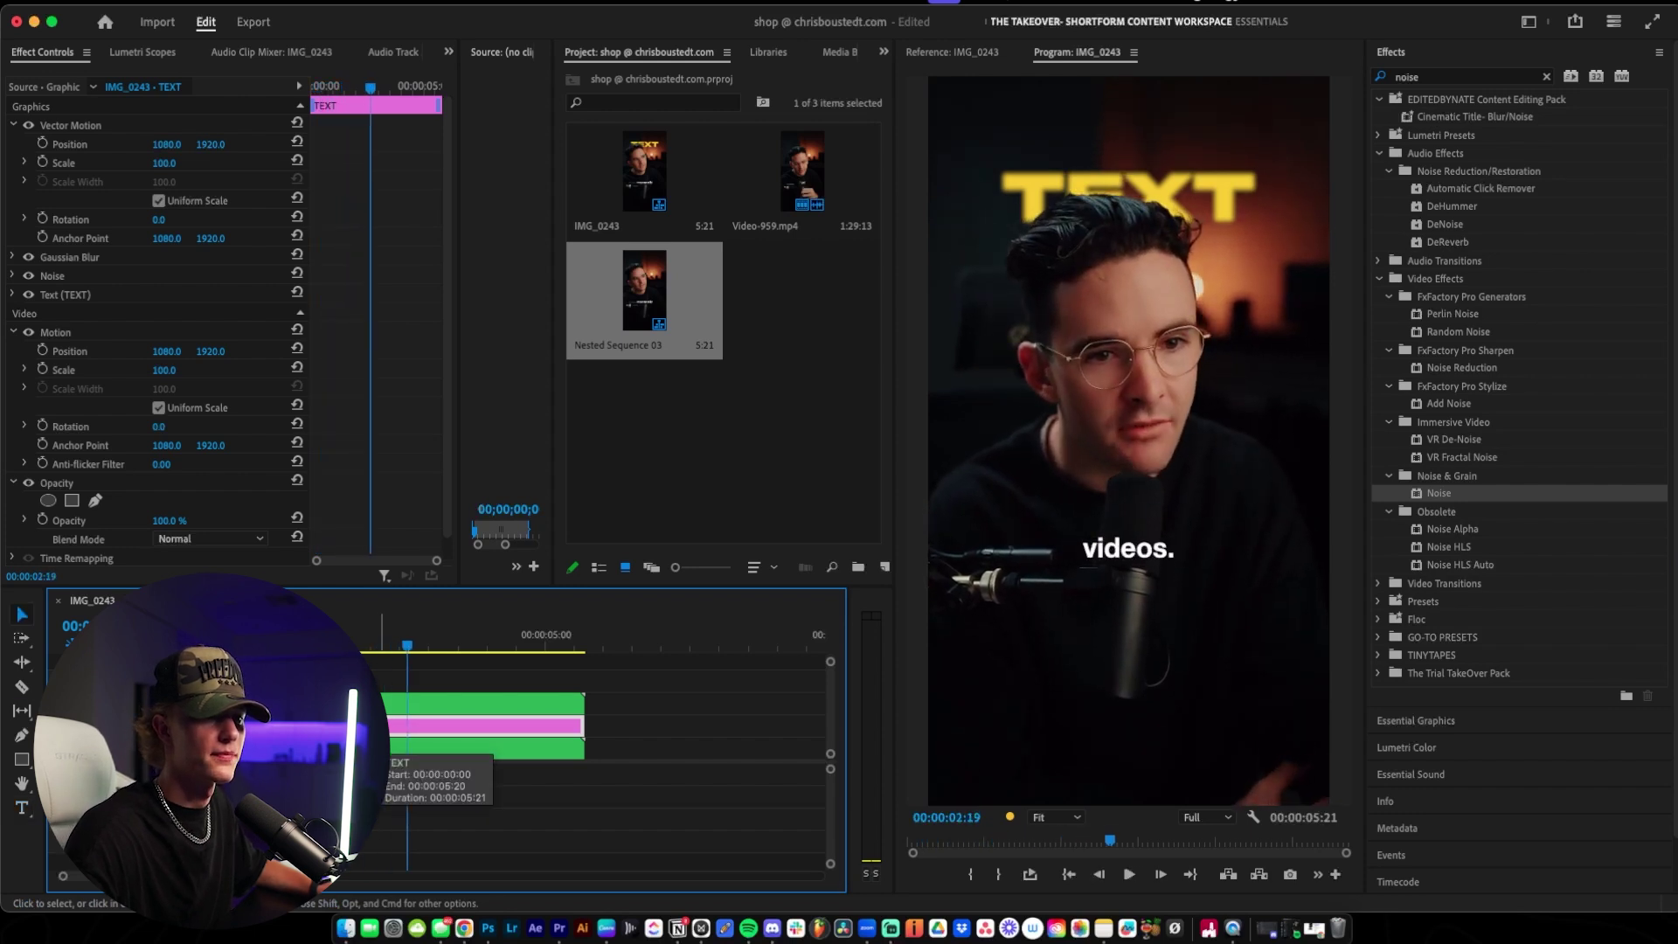
key("Home")
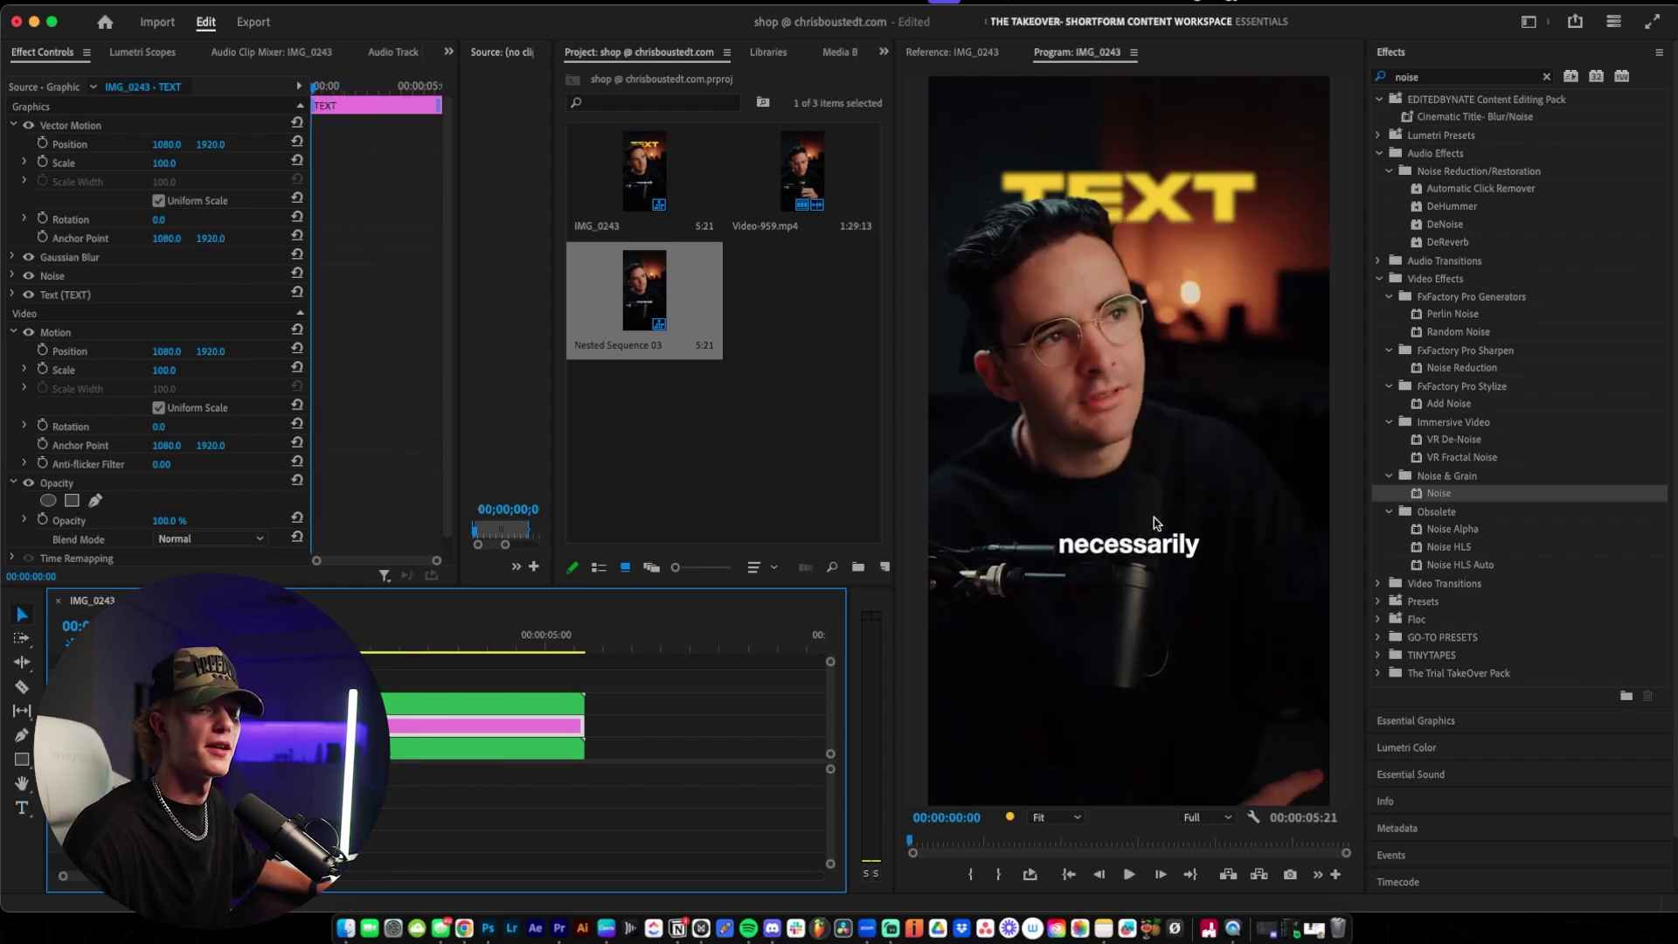
Step: Search the effects for "takeover", apply the TakeOver- 2. Slide in Right preset to the title clip, and preview its entrance
left_click(1468, 77)
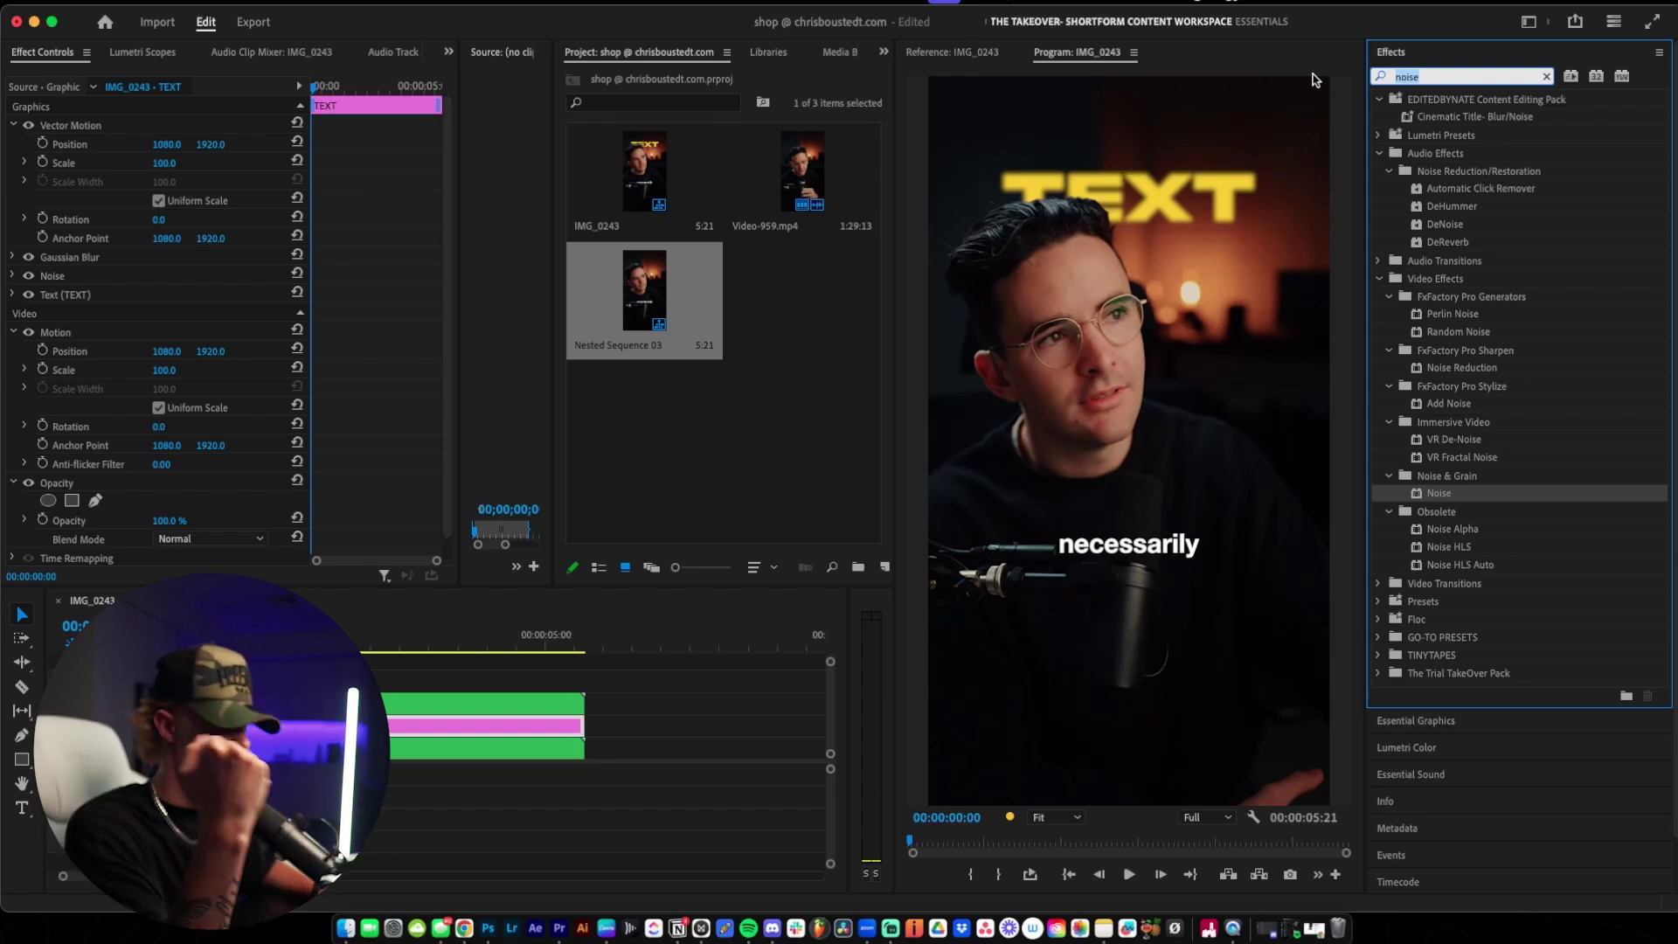
type("takeover")
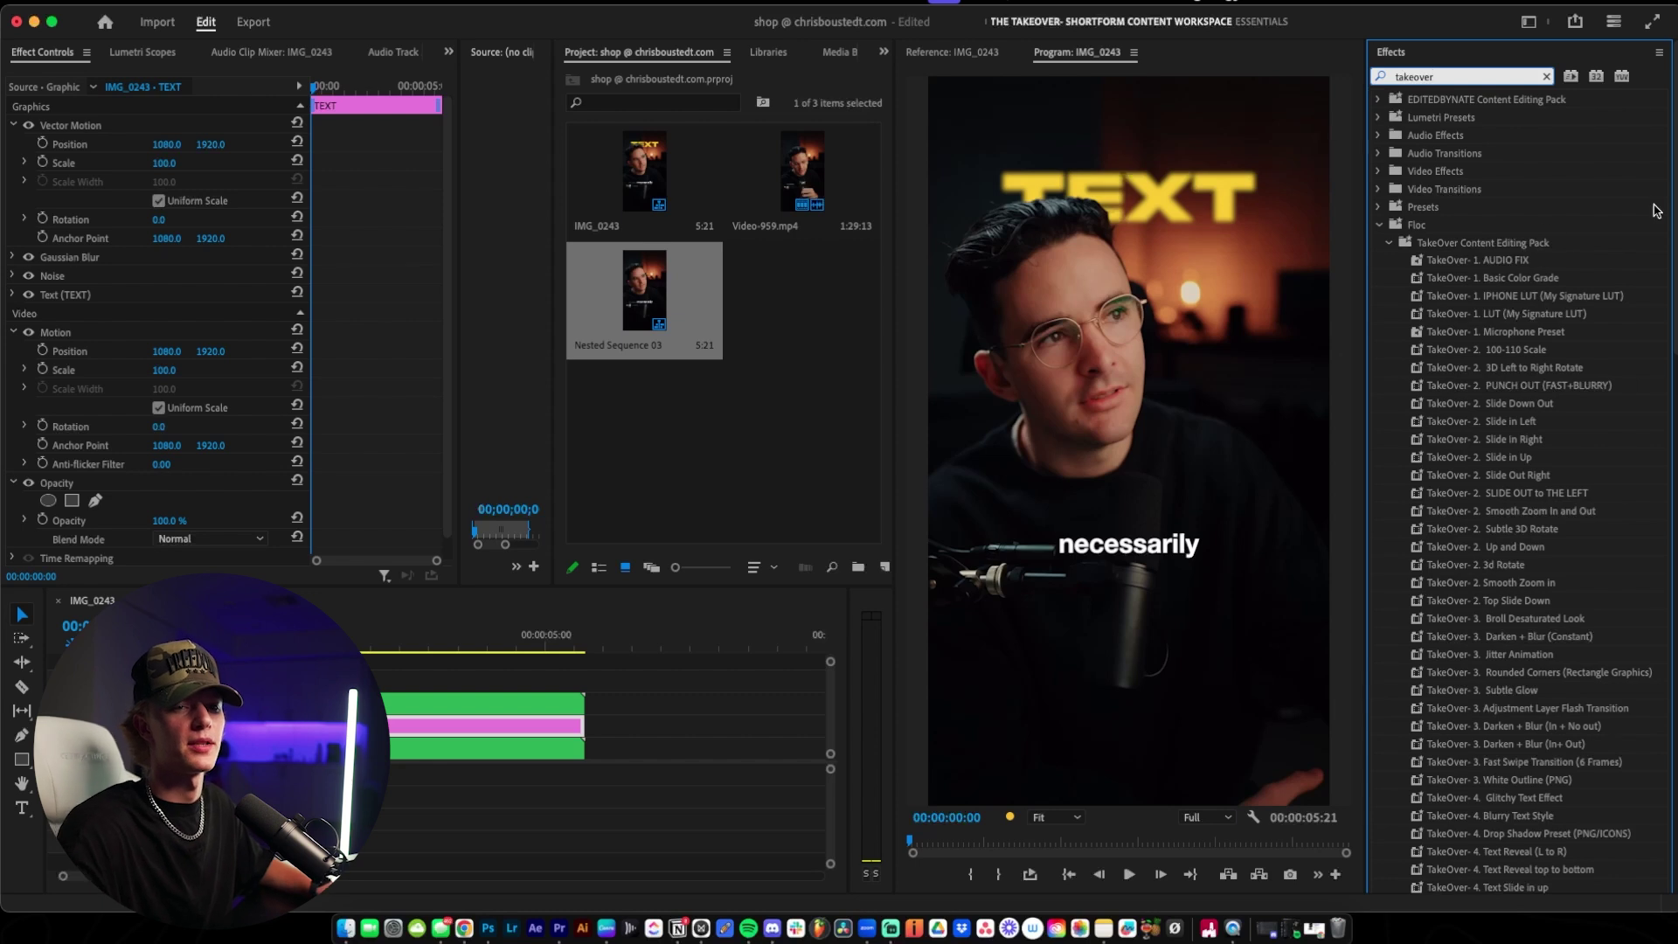
scroll(1676, 235, "down", 3)
scroll(1675, 245, "down", 2)
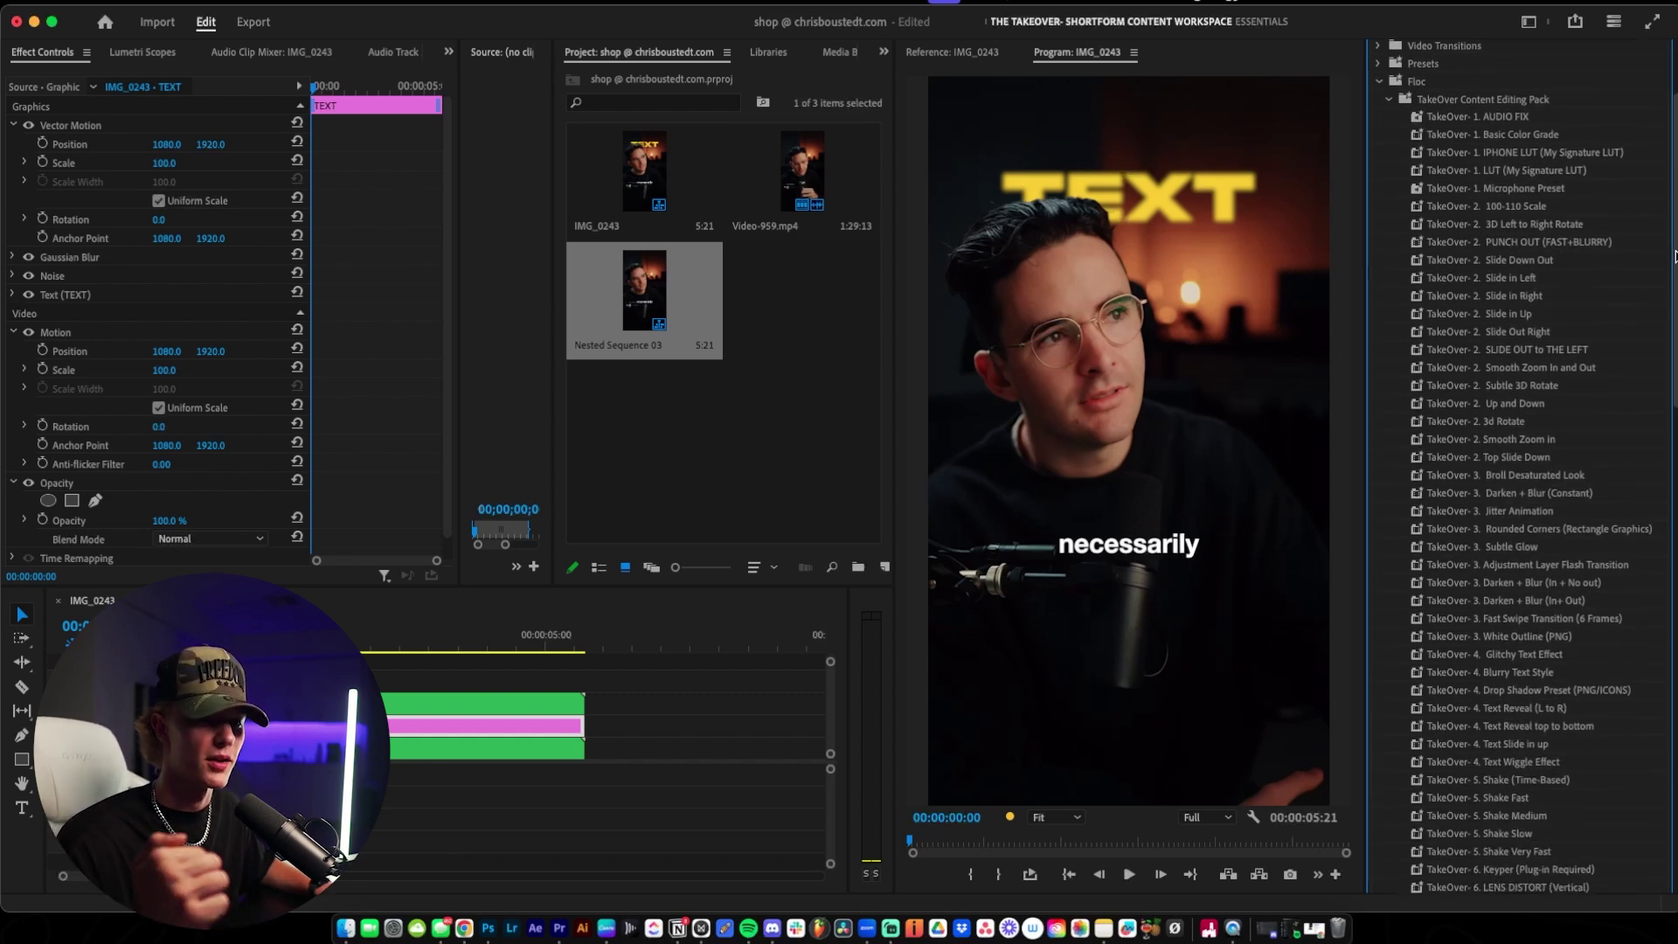
scroll(1676, 255, "down", 3)
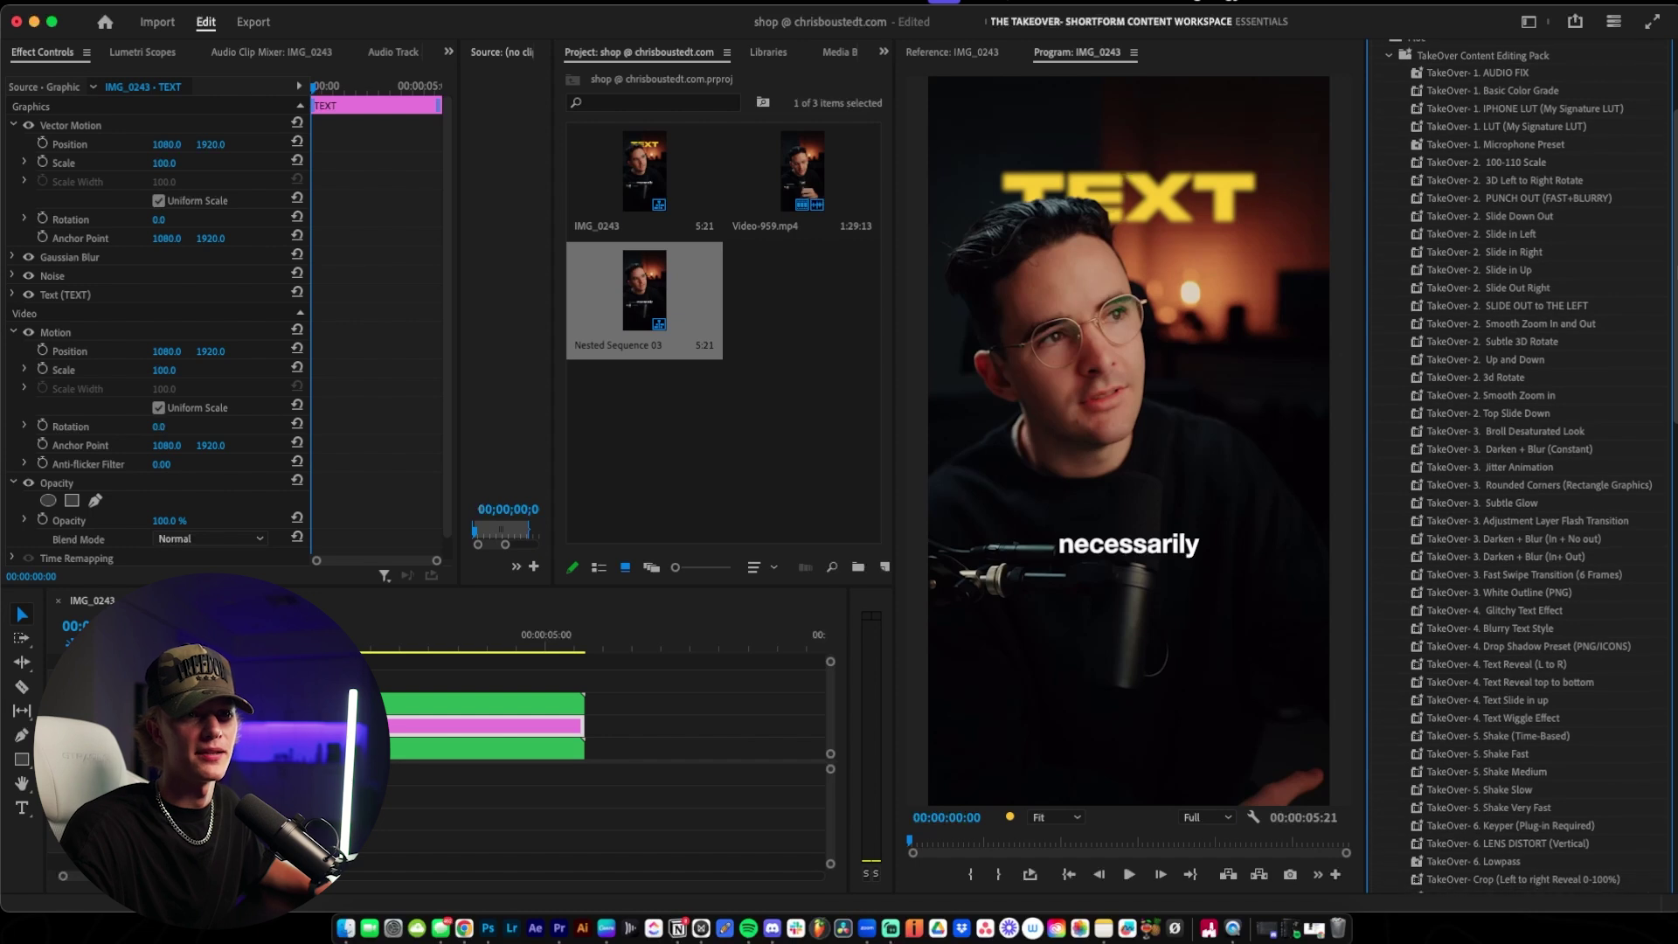
scroll(1530, 467, "down", 2)
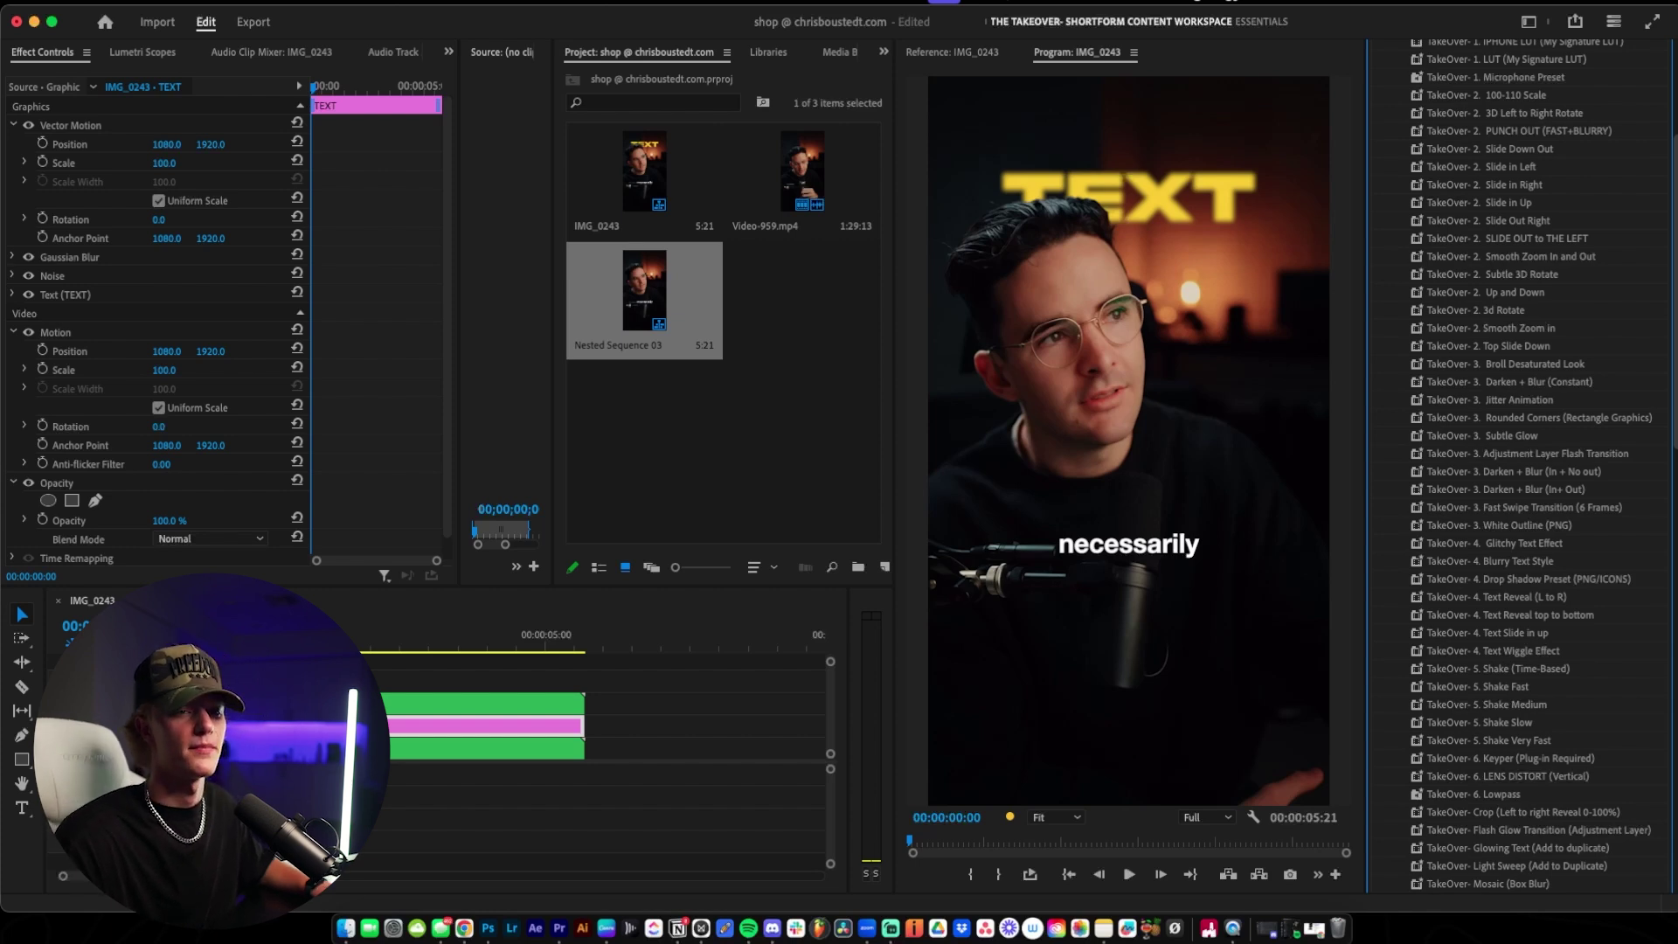
scroll(1509, 266, "up", 3)
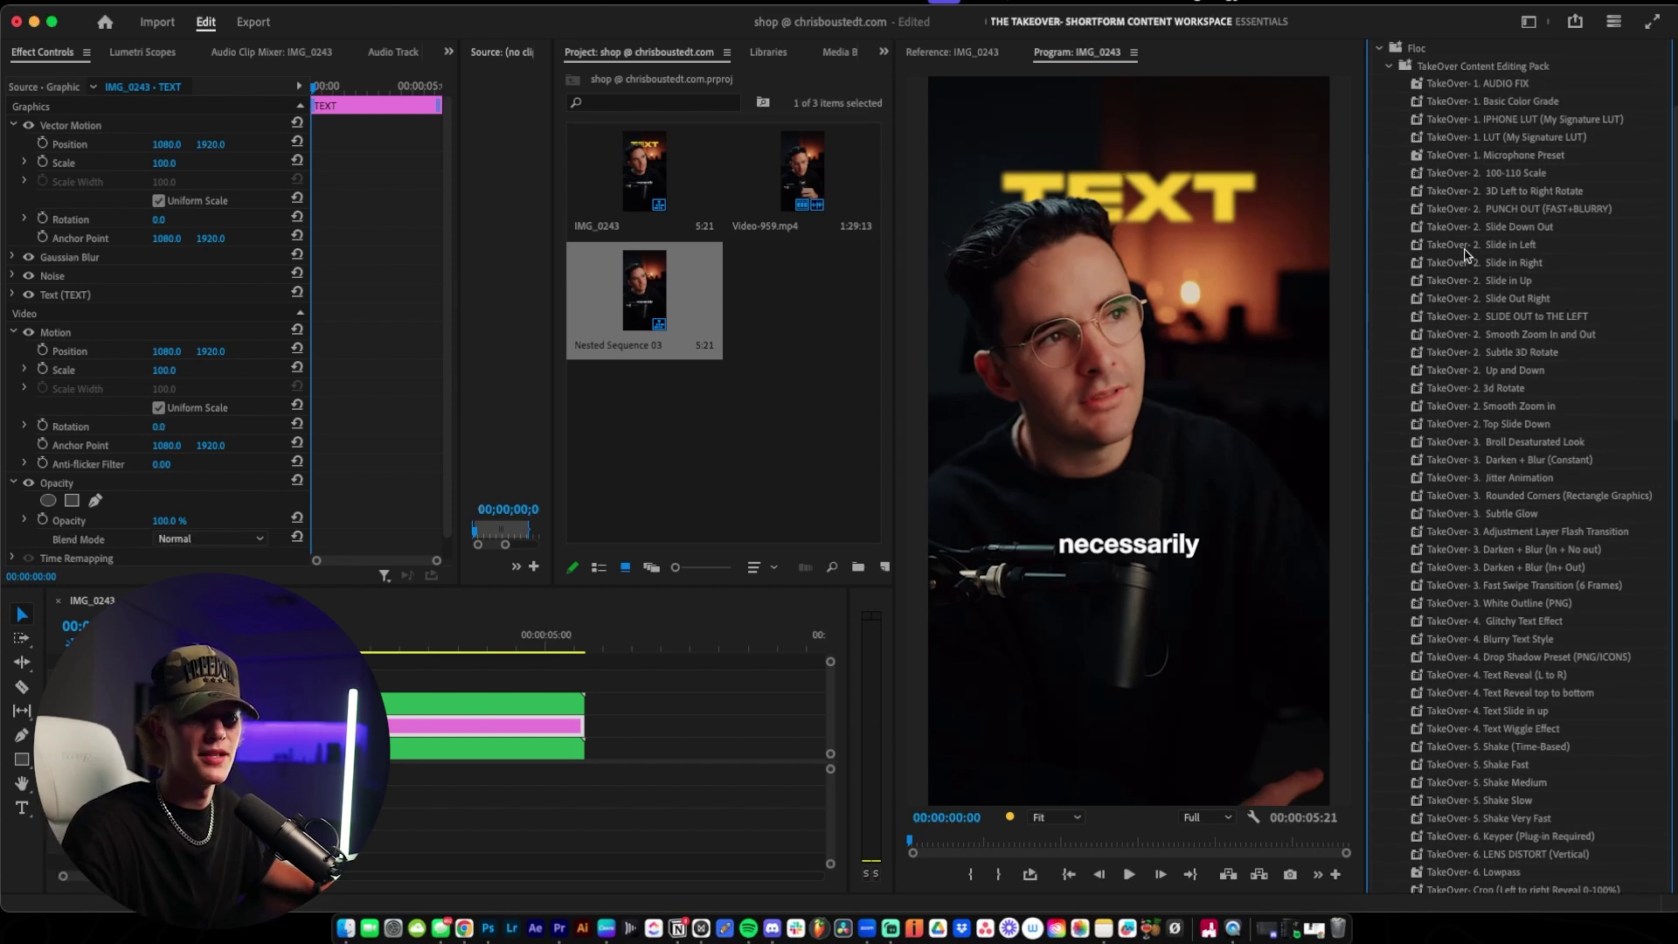
left_click(1536, 264)
left_click_drag(481, 726, 480, 726)
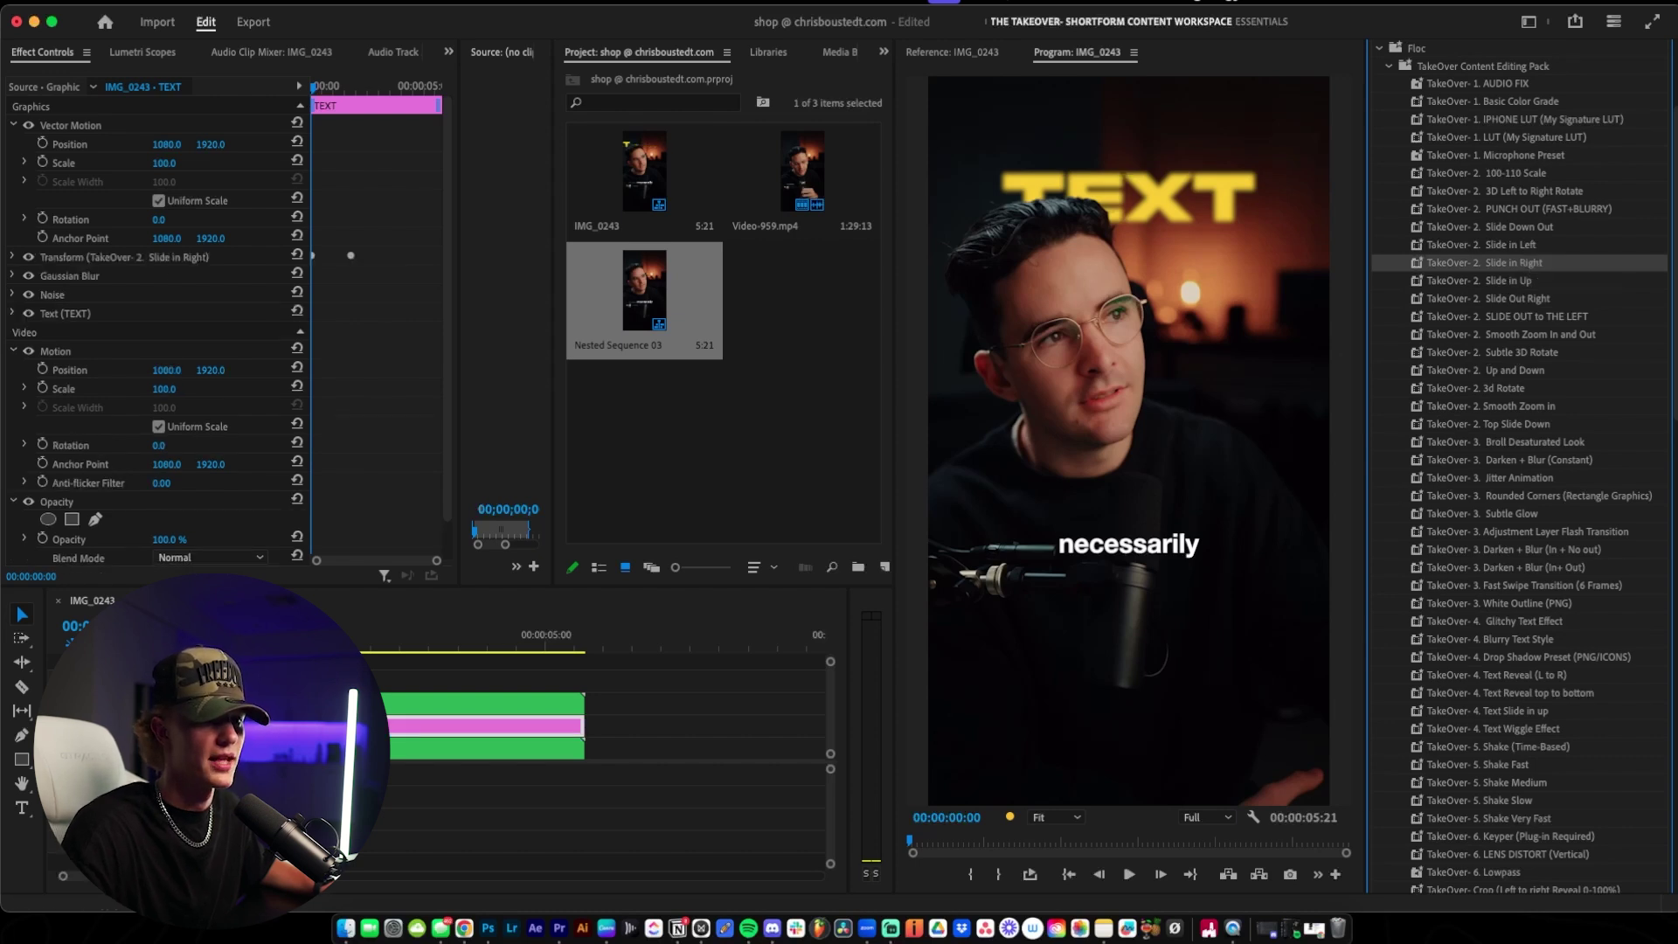
key("space")
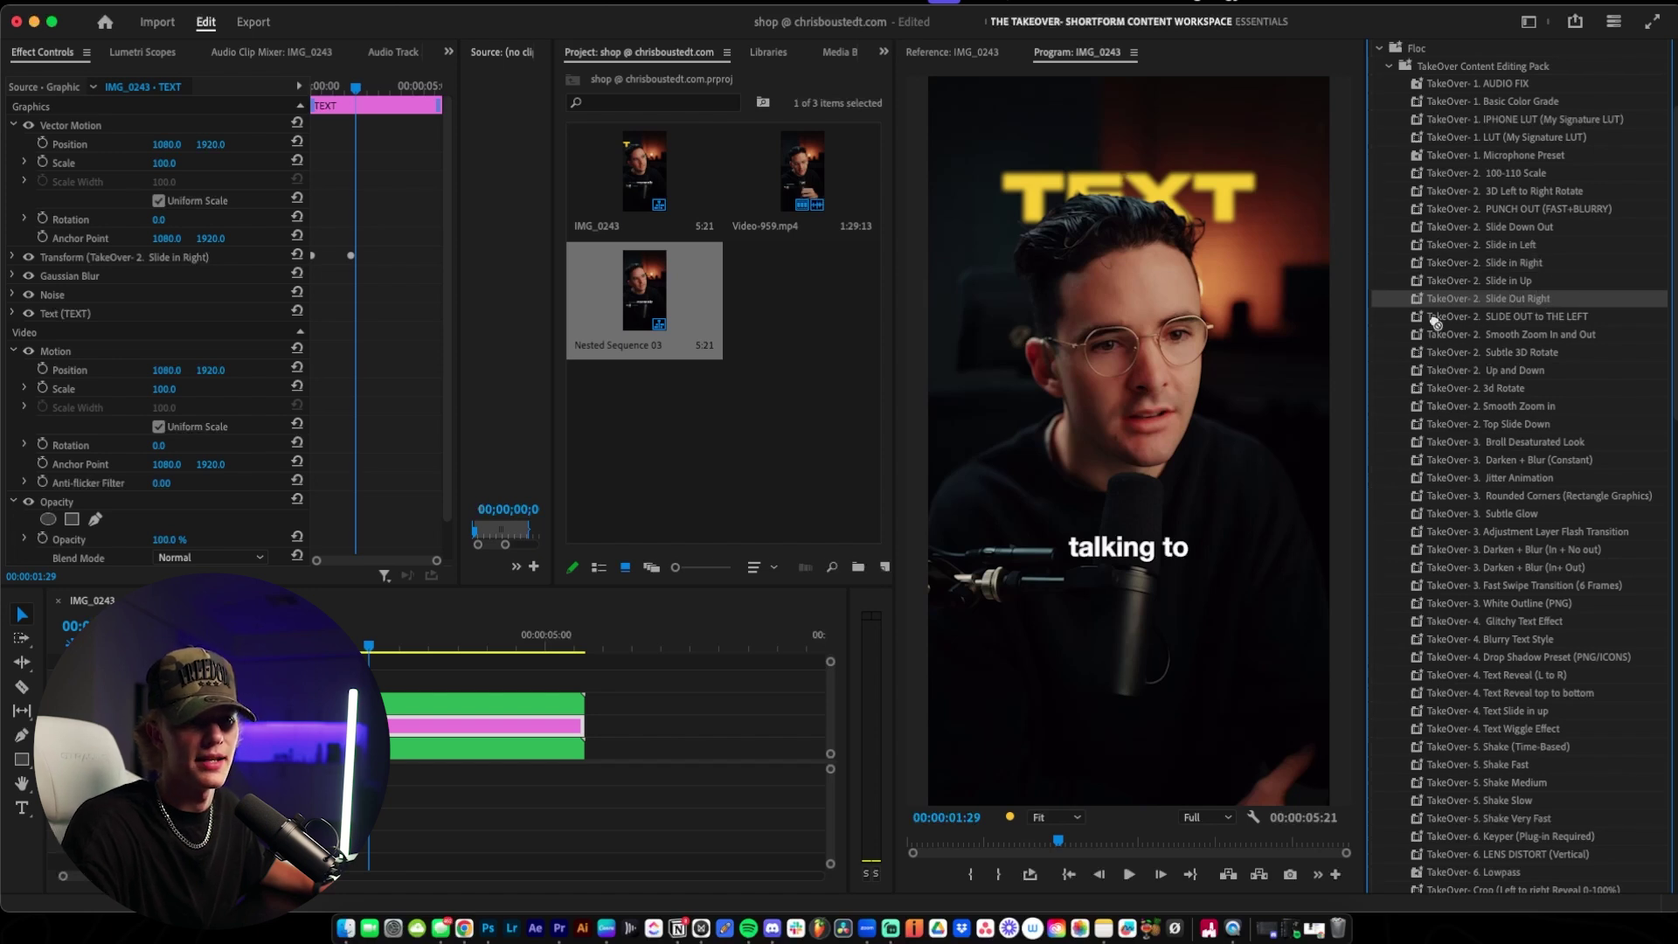
Step: Apply the TakeOver- 2. Slide Out Right preset to the title clip and preview the rendered sequence
left_click_drag(457, 703, 456, 725)
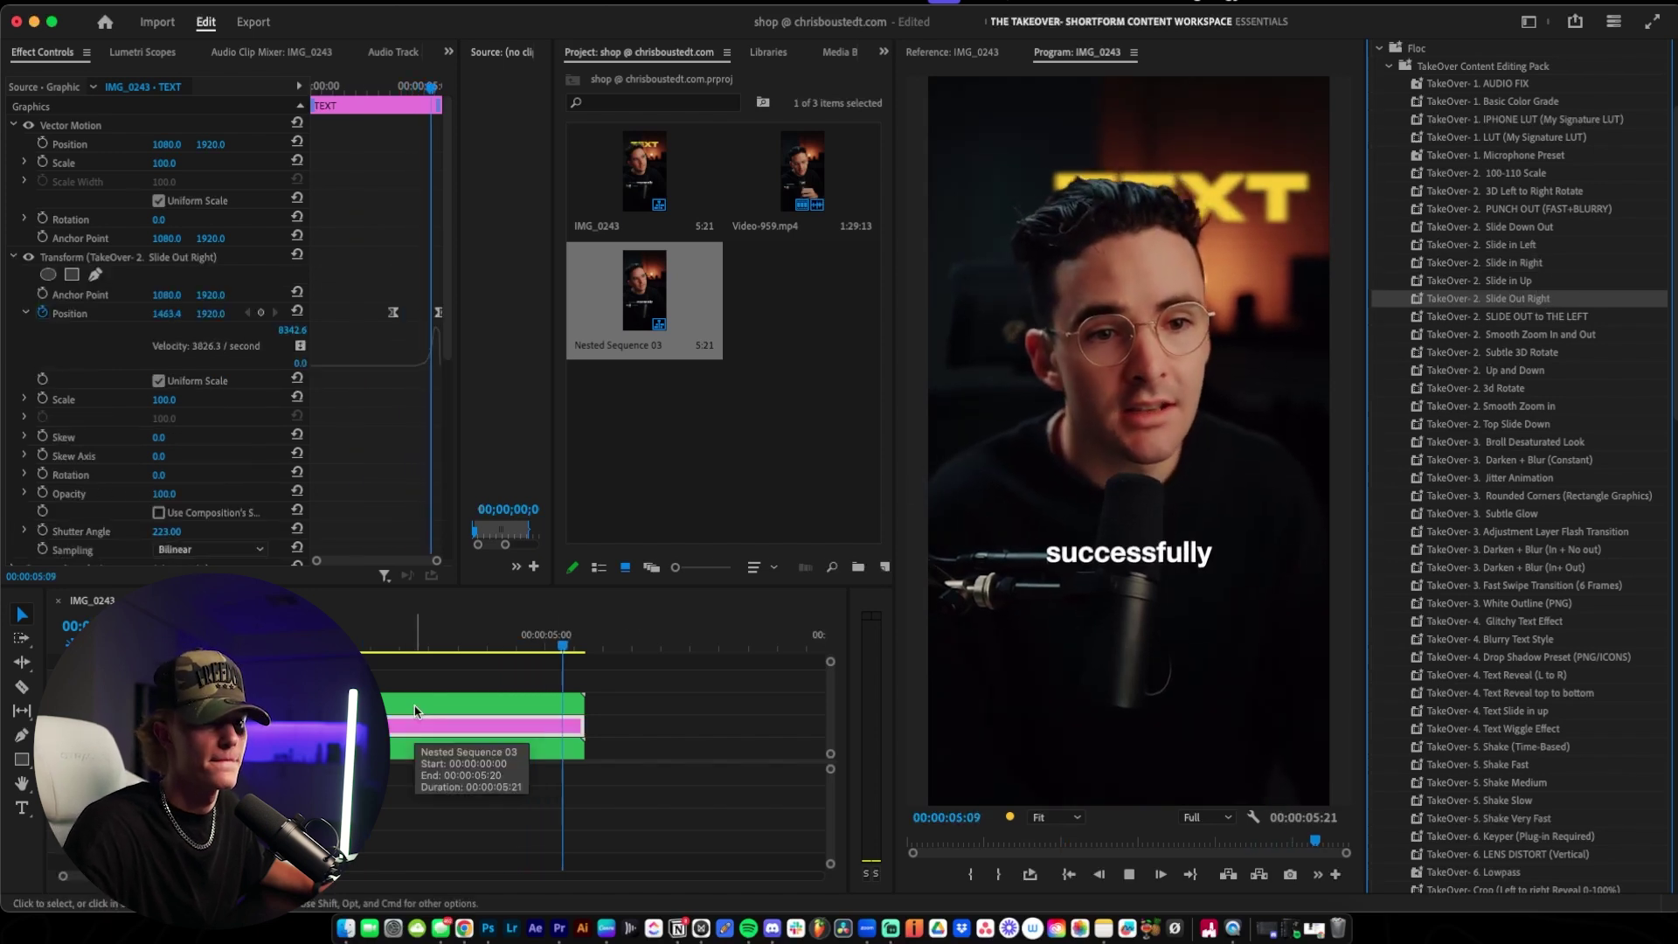
key("space")
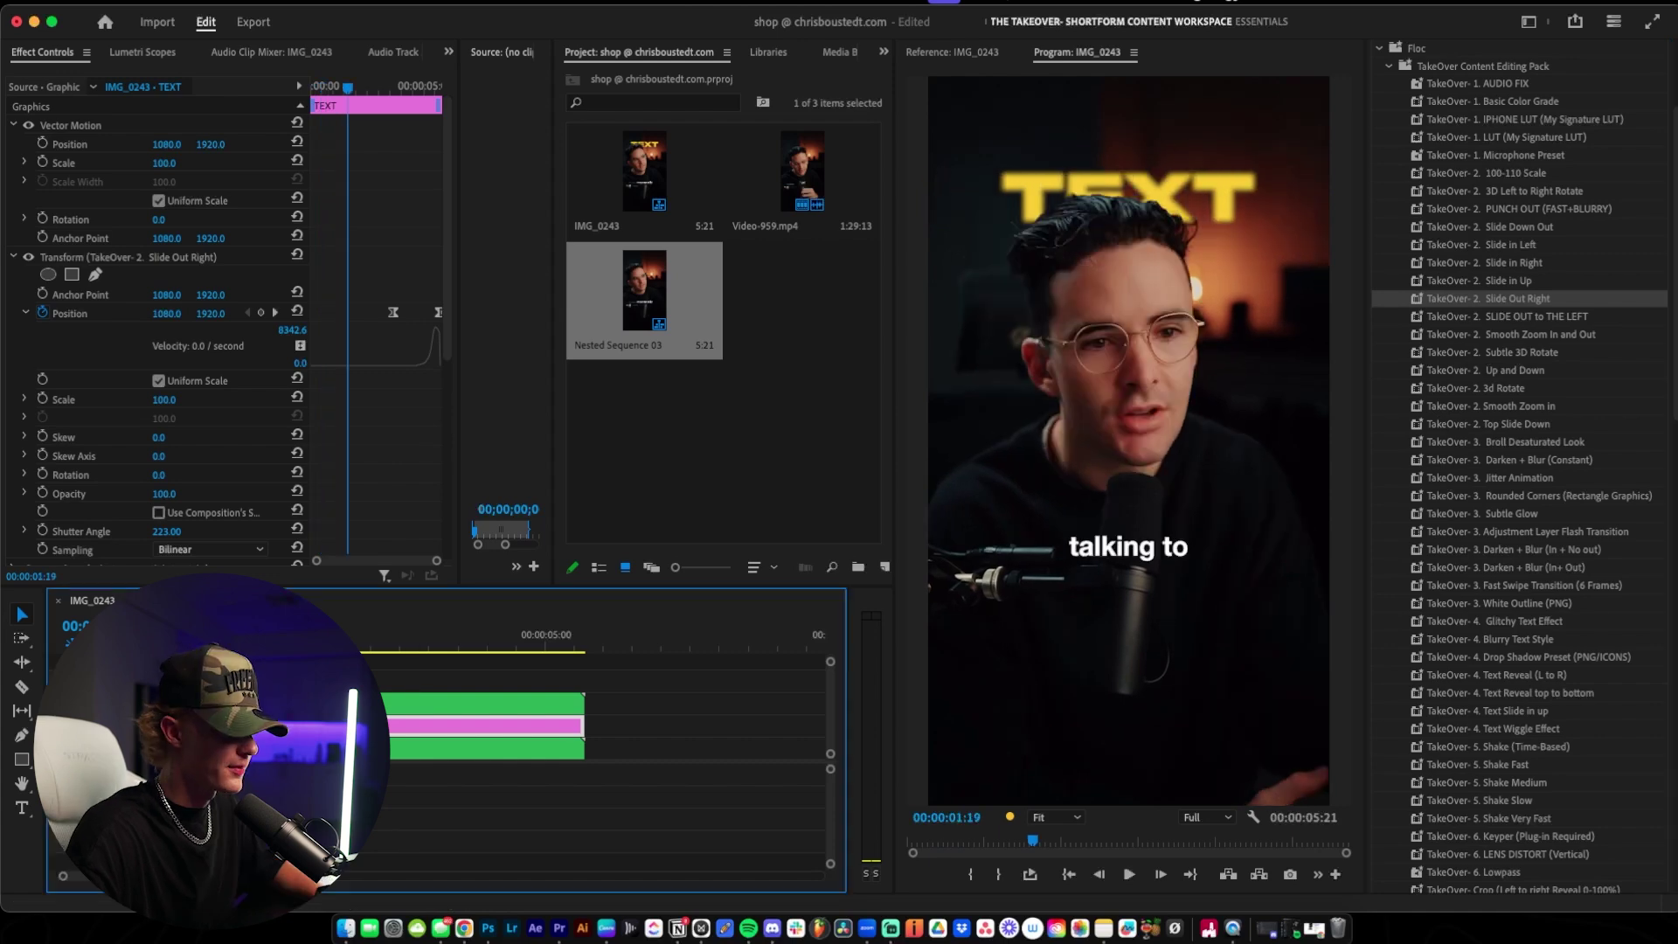
left_click(603, 643)
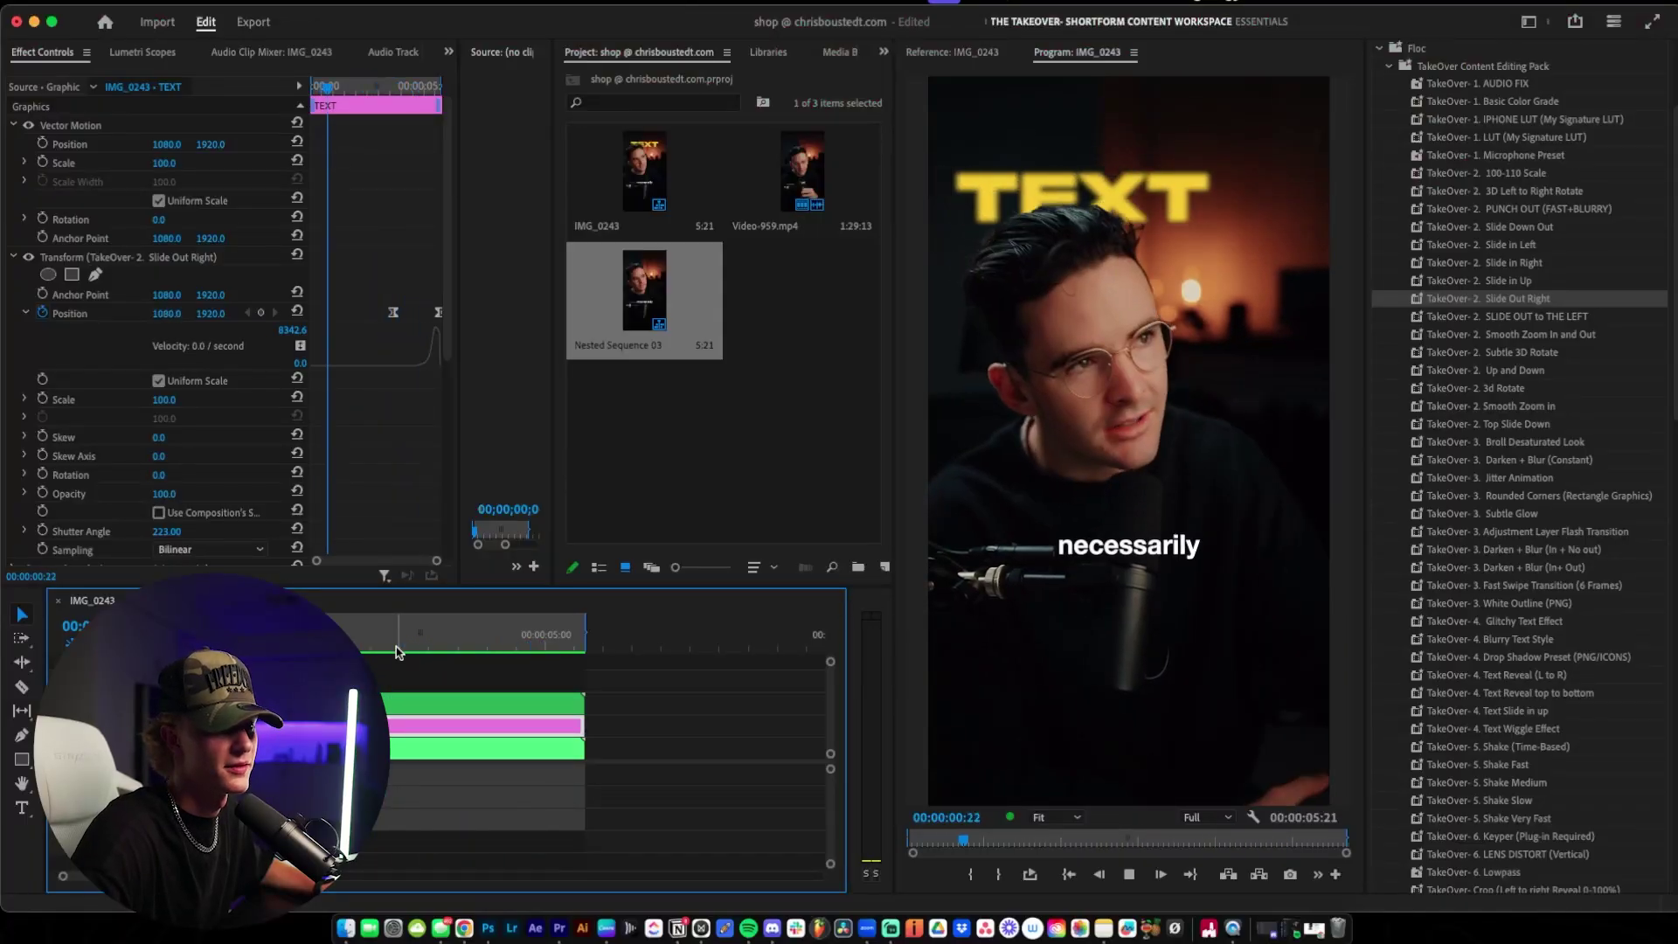
key("space")
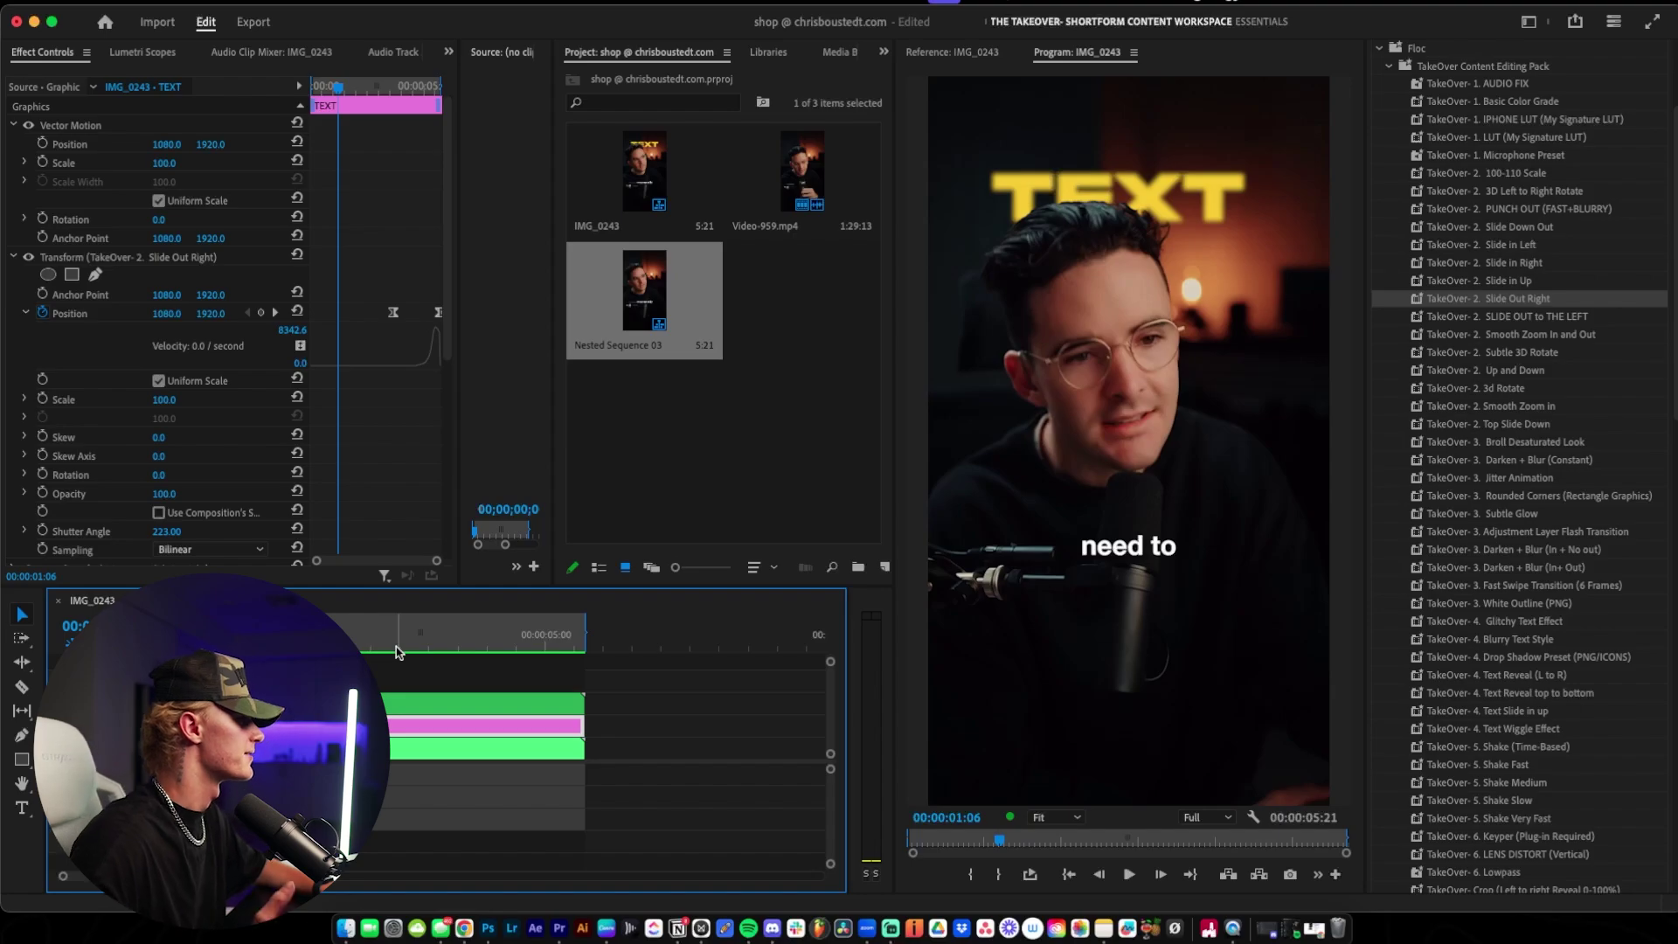